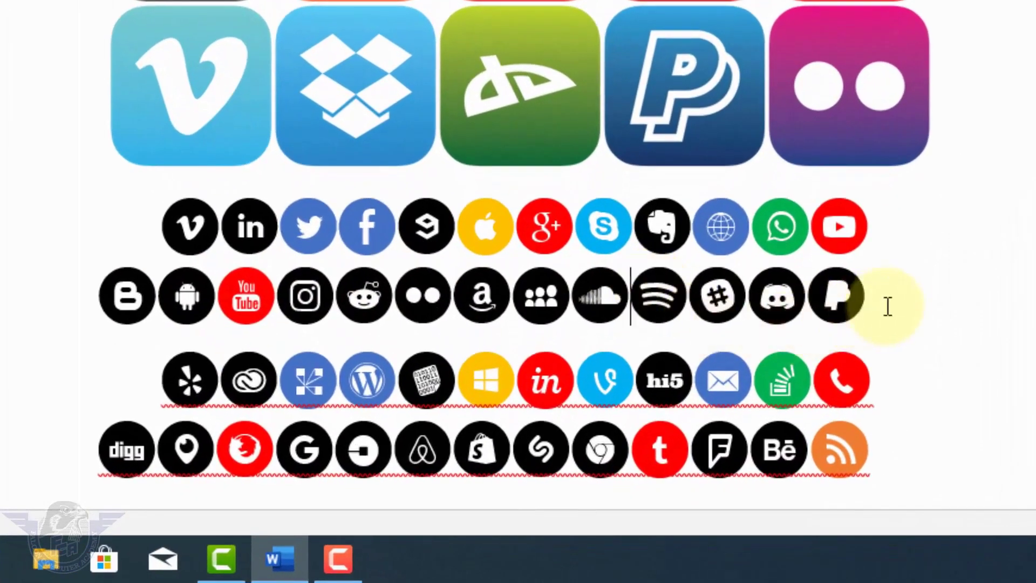
- Select the second row of circled icons and colour it blue
left_click_drag(766, 385, 488, 394)
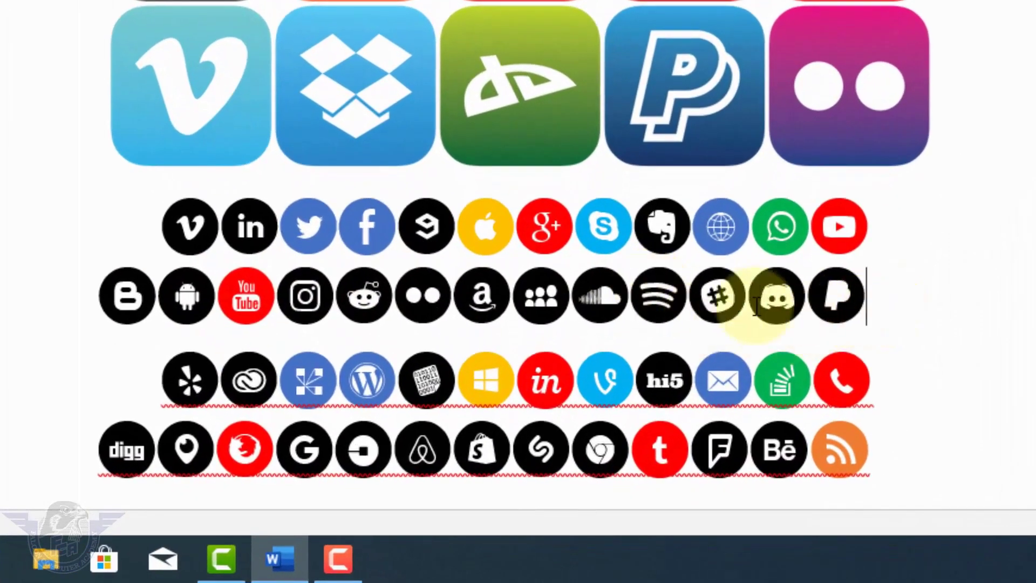
left_click_drag(476, 312, 127, 300)
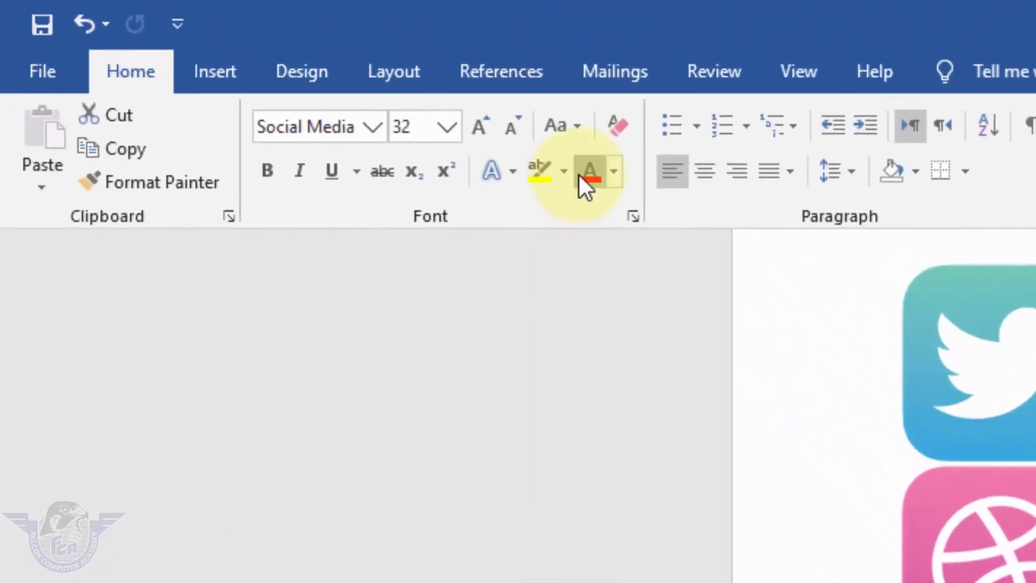
left_click(585, 173)
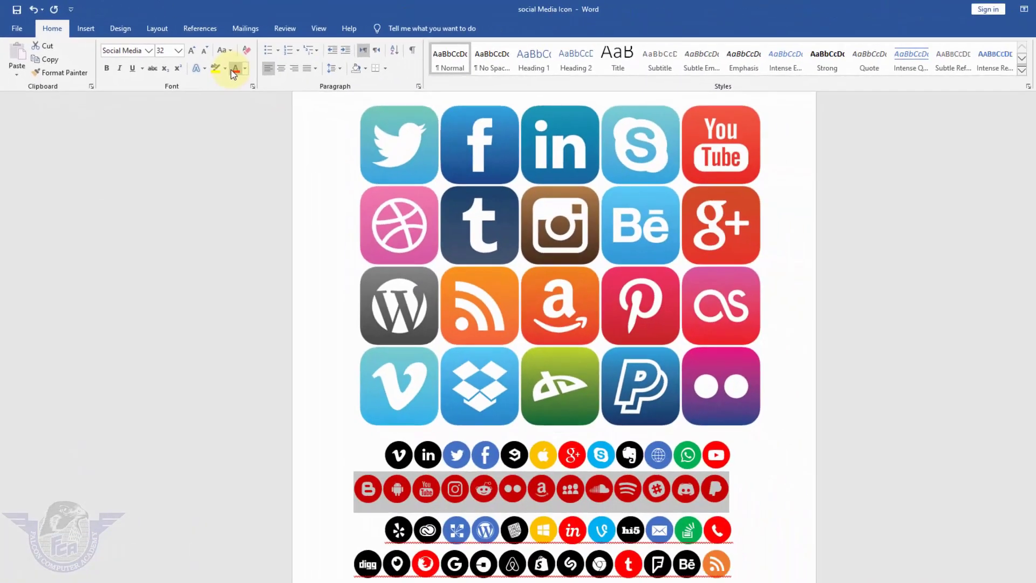
left_click(245, 68)
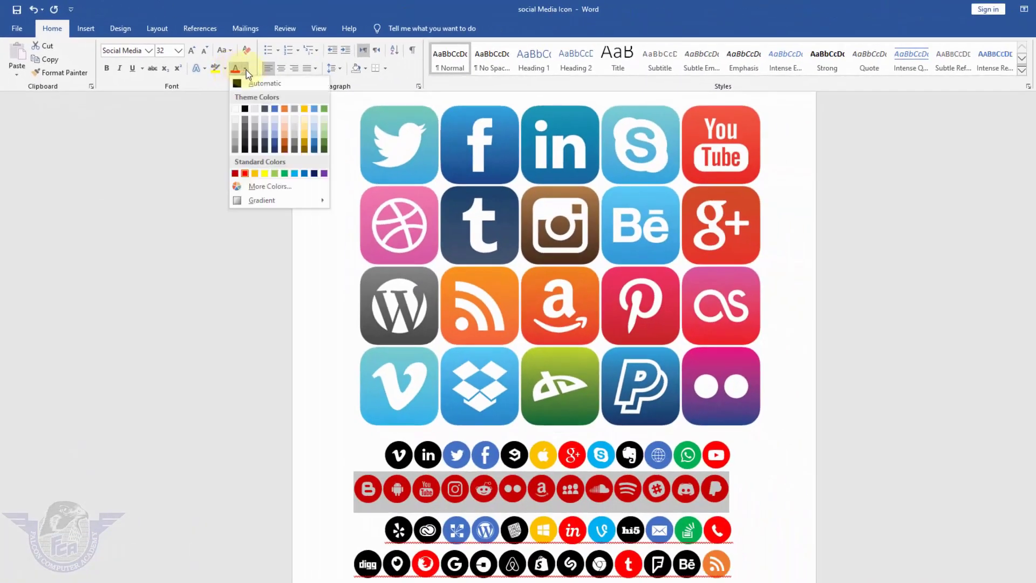
left_click(276, 108)
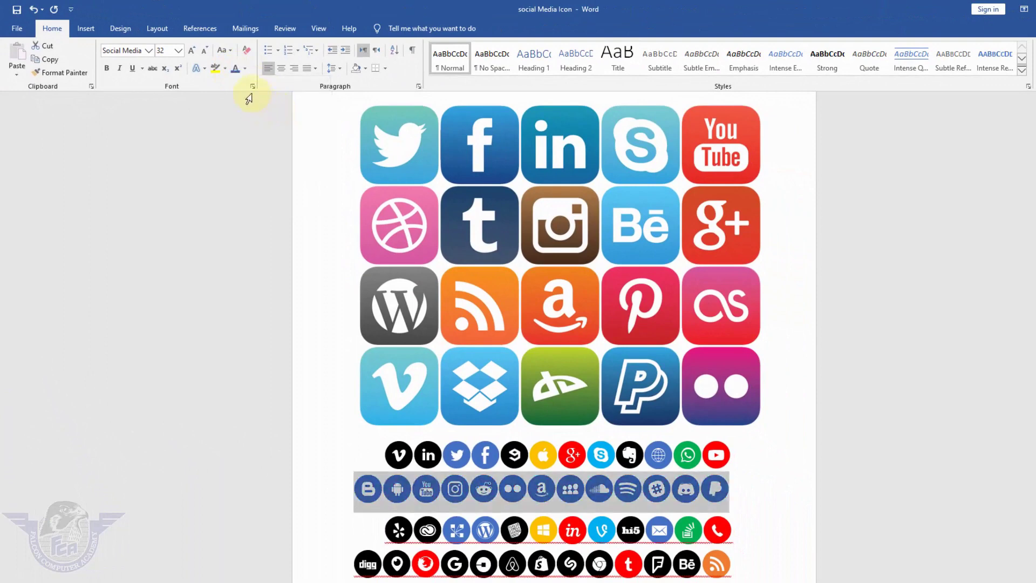
- Resize the selected blue icon row to 36 pt
left_click(192, 51)
left_click(192, 50)
left_click(191, 50)
left_click(192, 50)
left_click(192, 50)
left_click(191, 50)
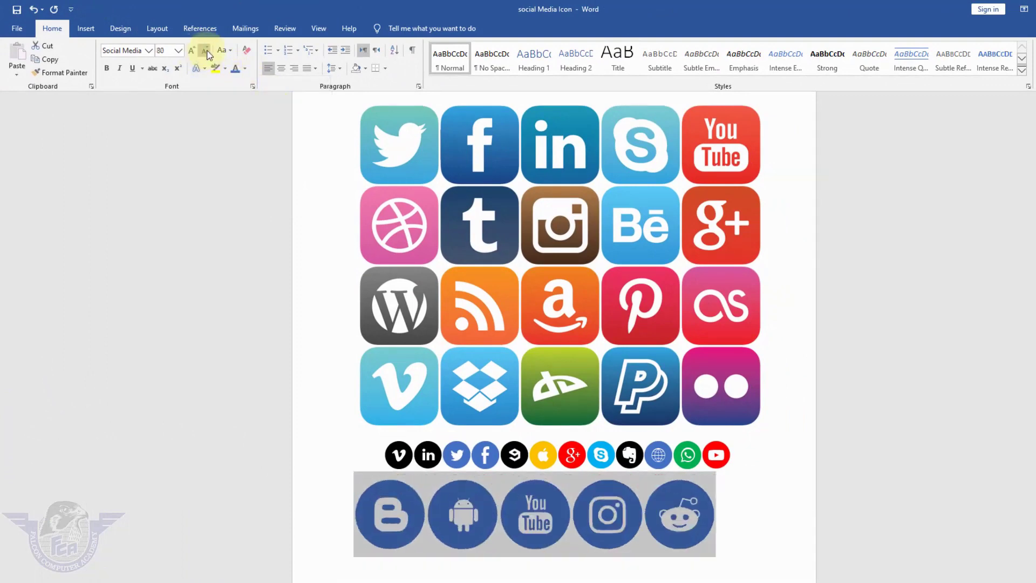
left_click(206, 51)
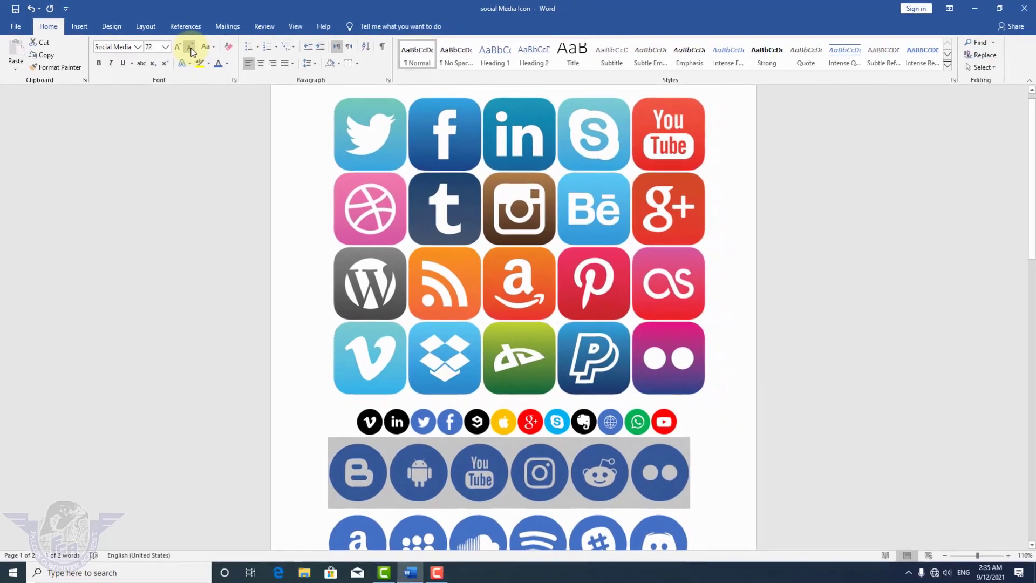
left_click(190, 48)
left_click(190, 47)
left_click(190, 47)
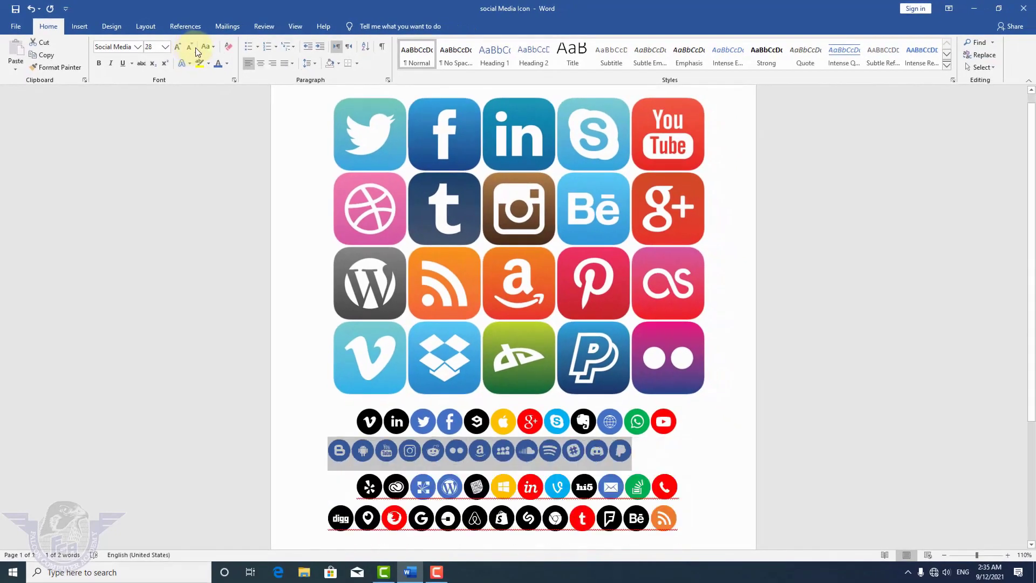
left_click(180, 47)
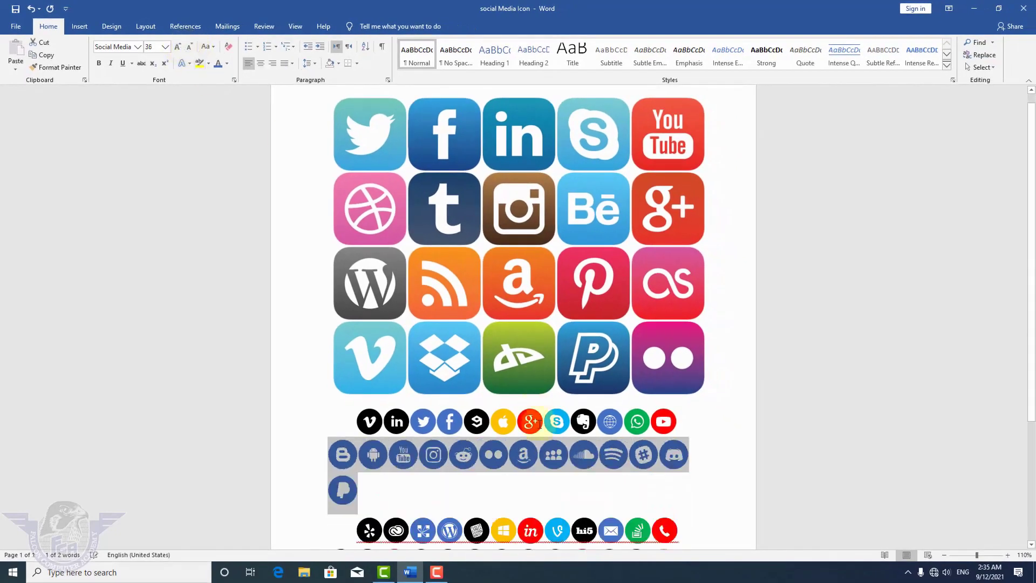
left_click(512, 498)
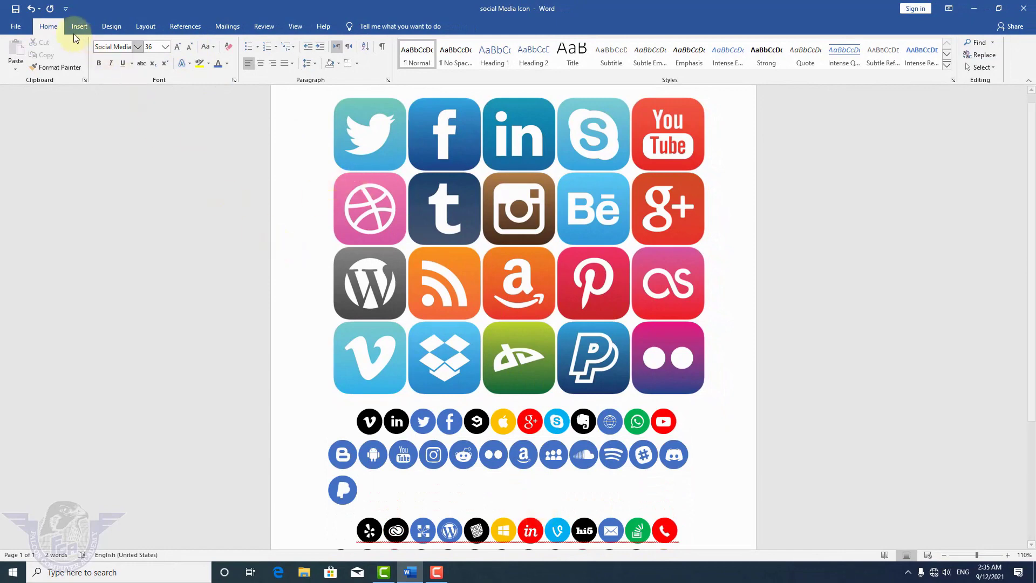
left_click(73, 27)
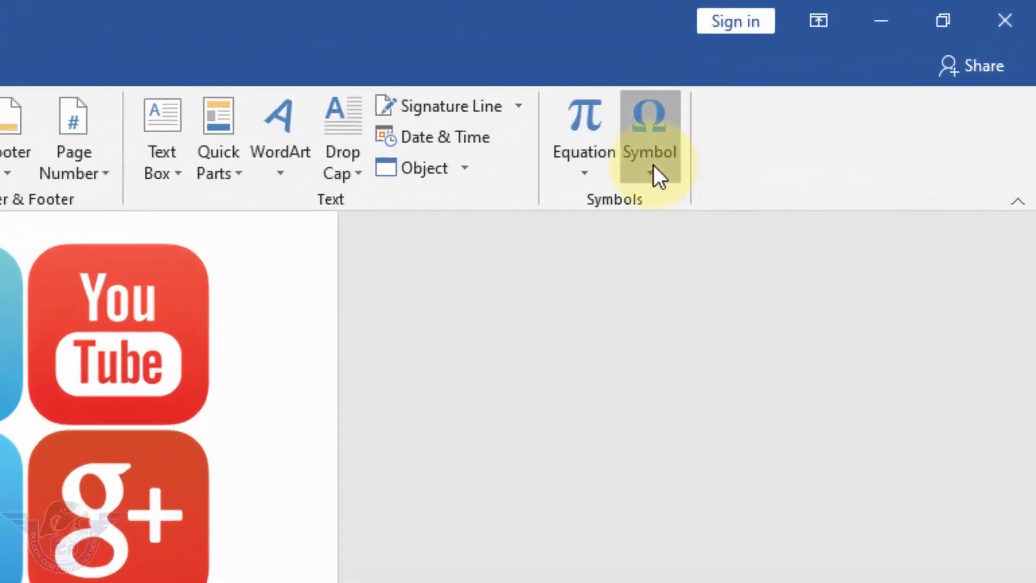
left_click(656, 176)
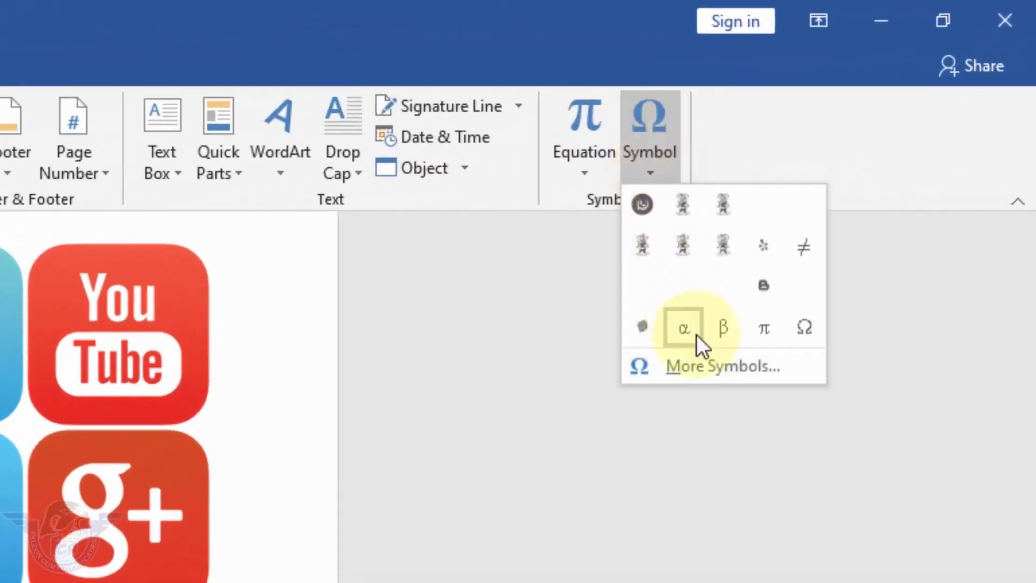
left_click(702, 363)
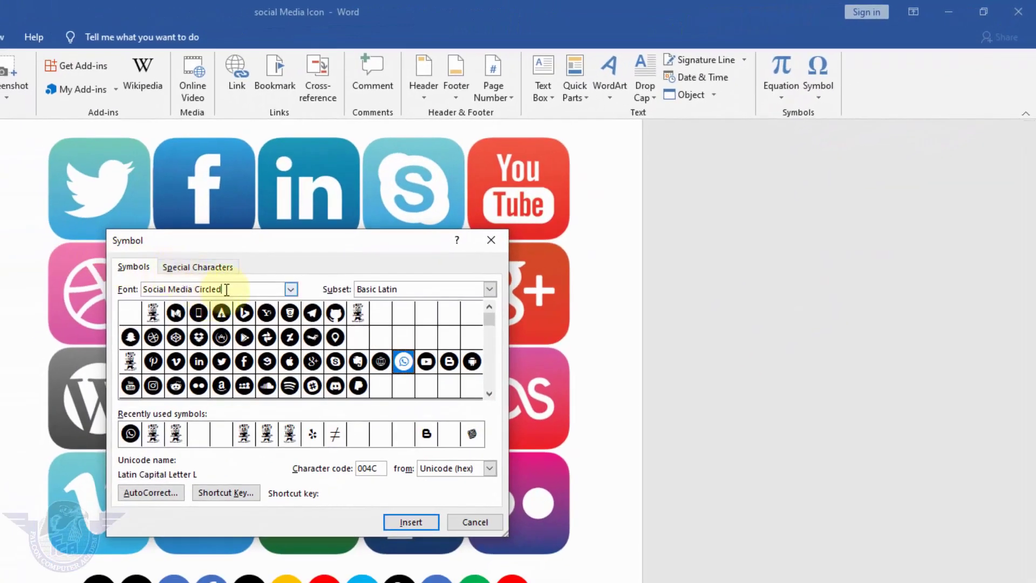
left_click_drag(226, 289, 168, 289)
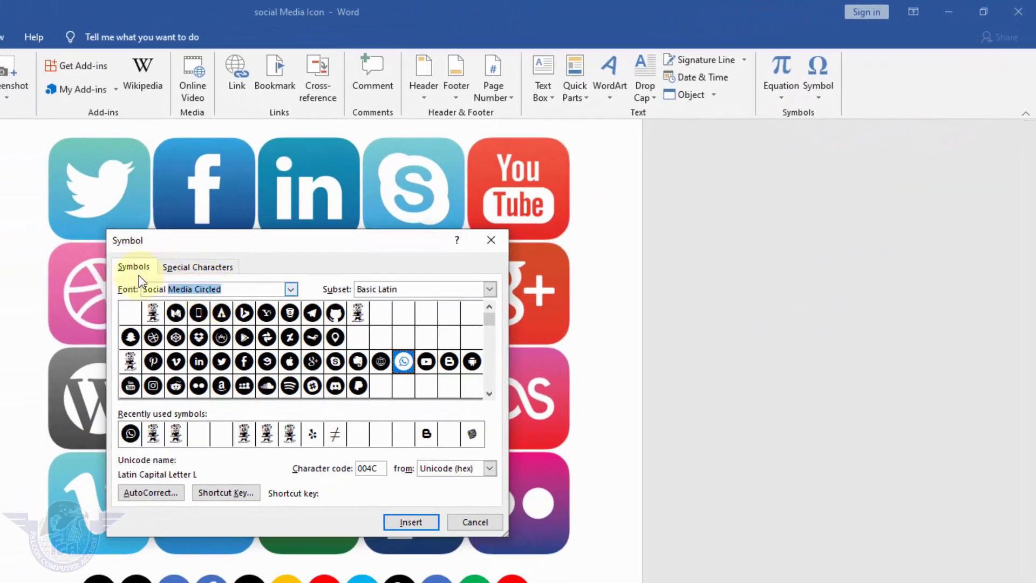
double_click(194, 292)
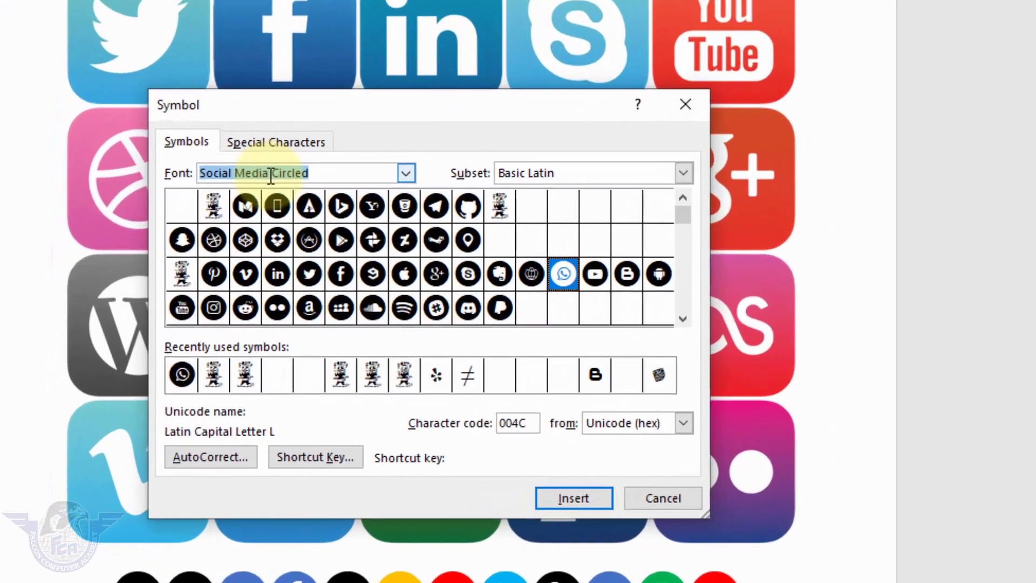
type("social")
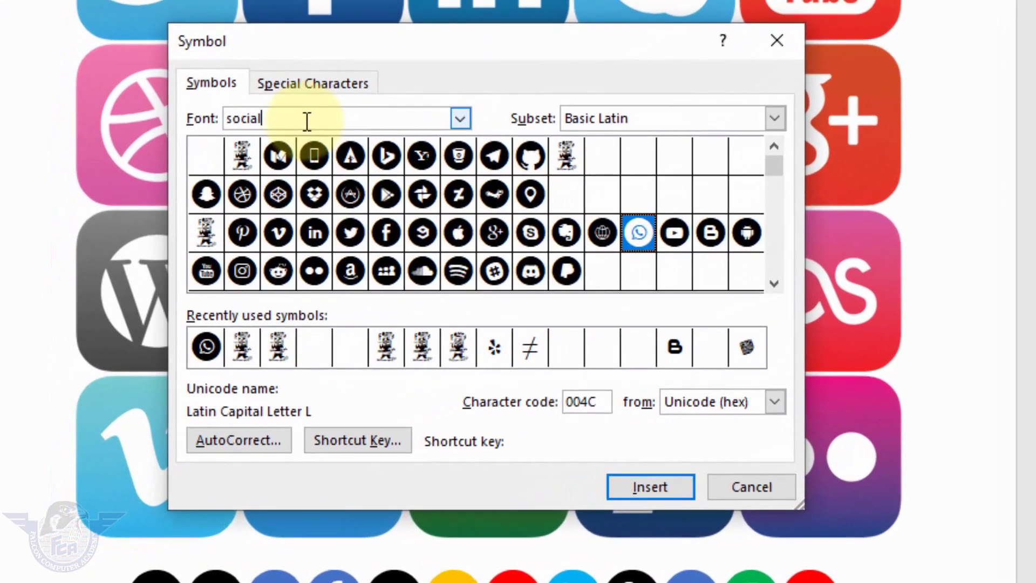
key("Return")
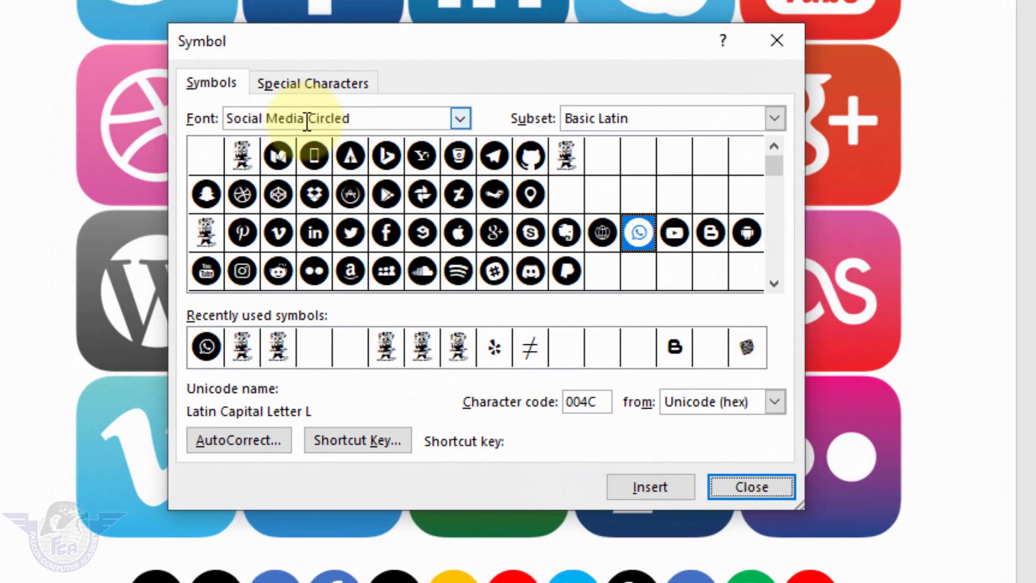
left_click(775, 285)
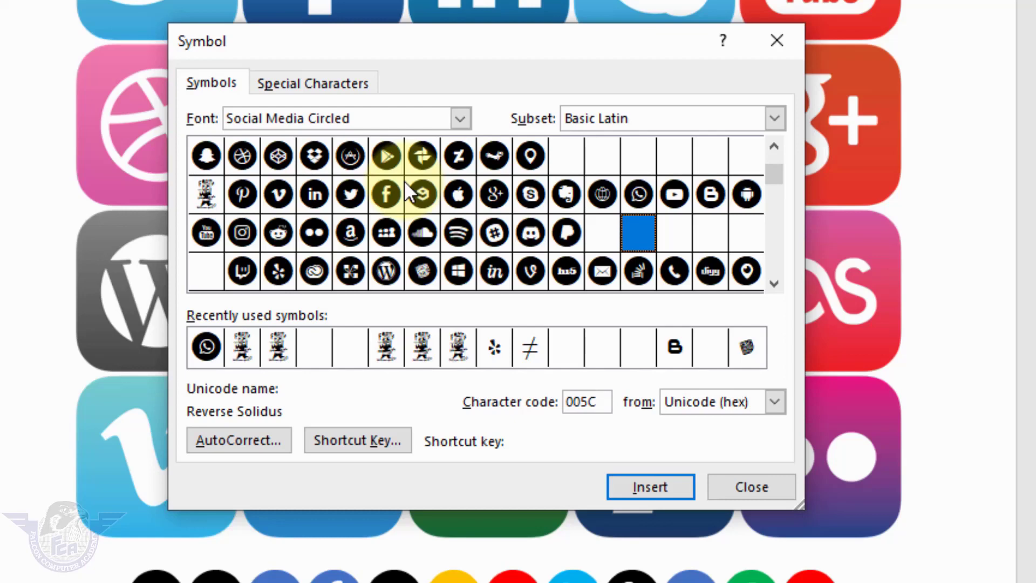
left_click(759, 493)
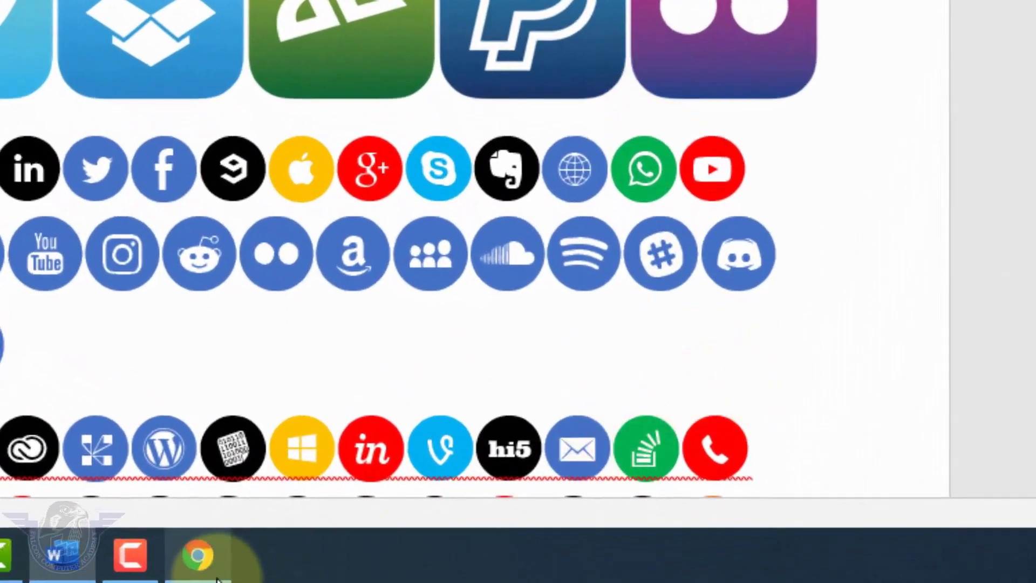
- In Chrome, search Google for 'download social media fonts'
left_click(197, 555)
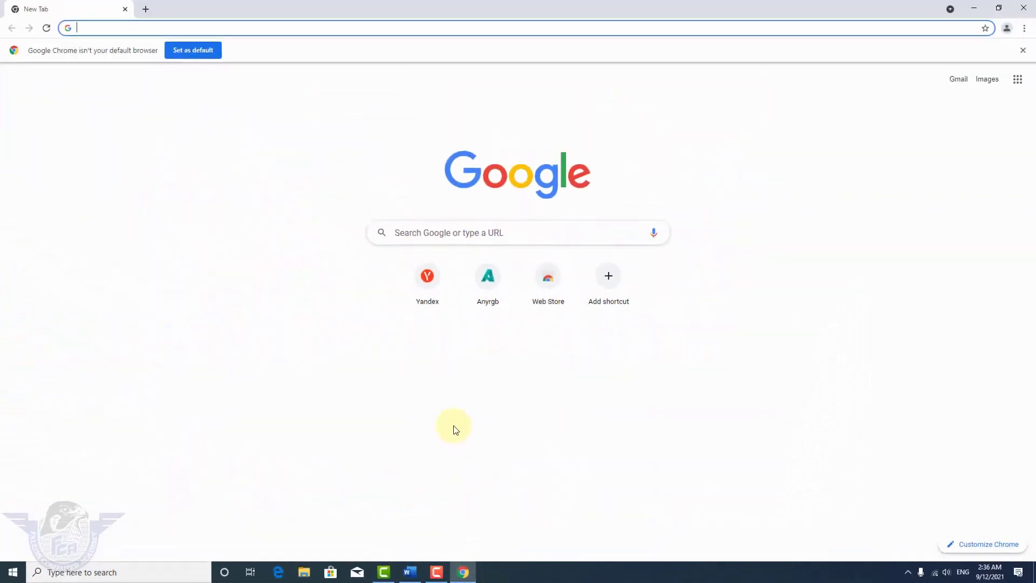
left_click(450, 233)
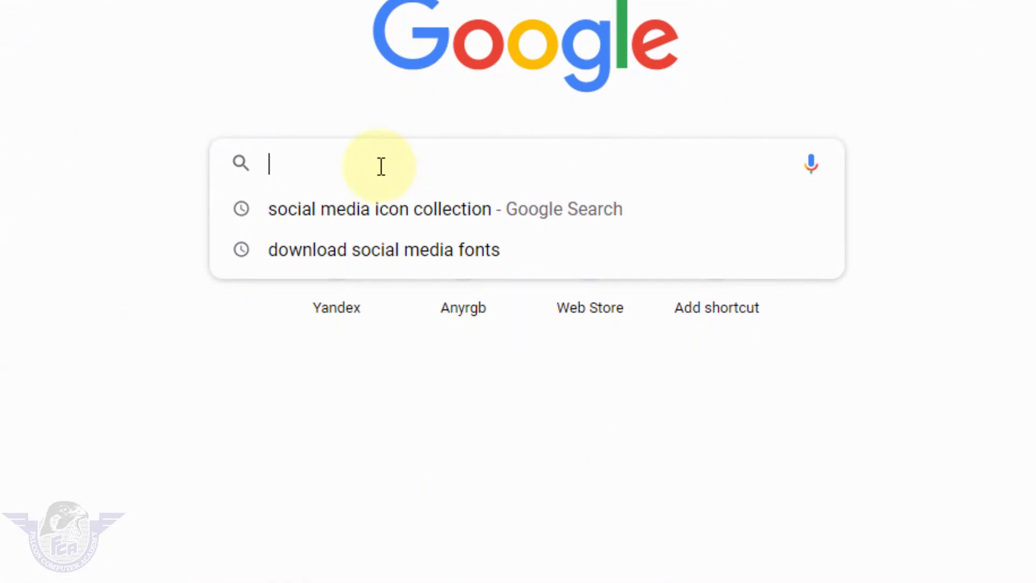
type("dow")
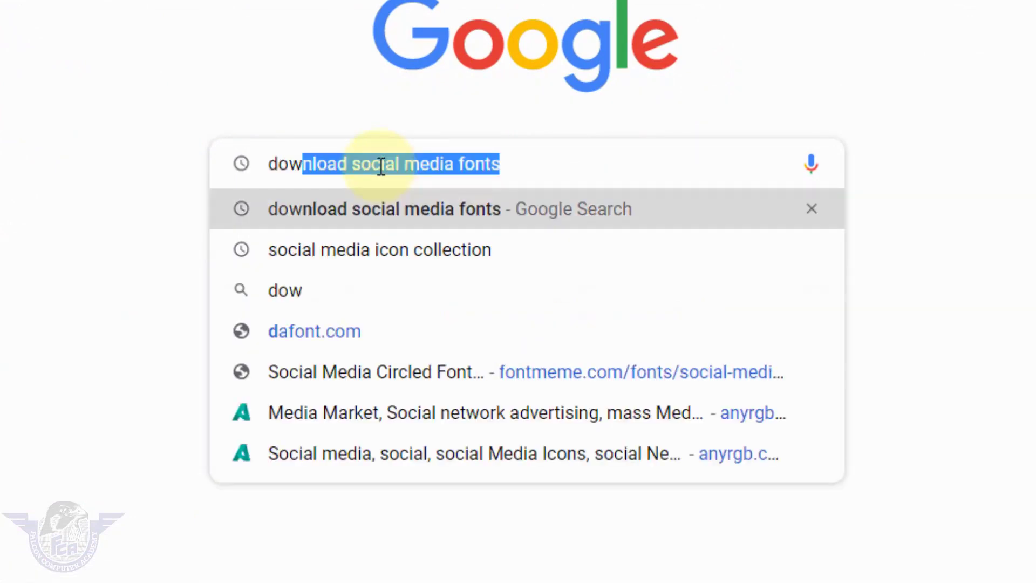
type("nloa")
key("BackSpace")
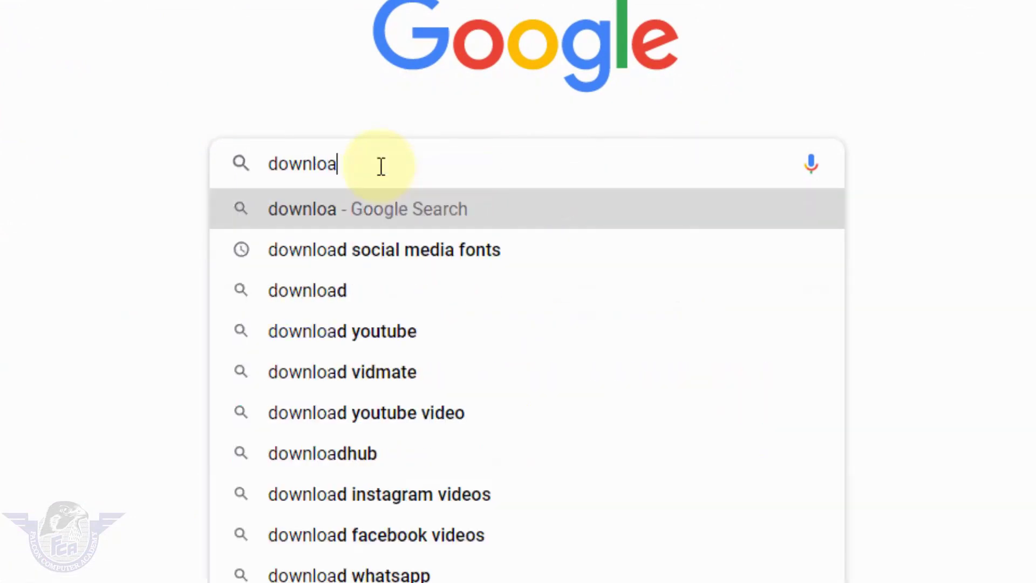
type("d social")
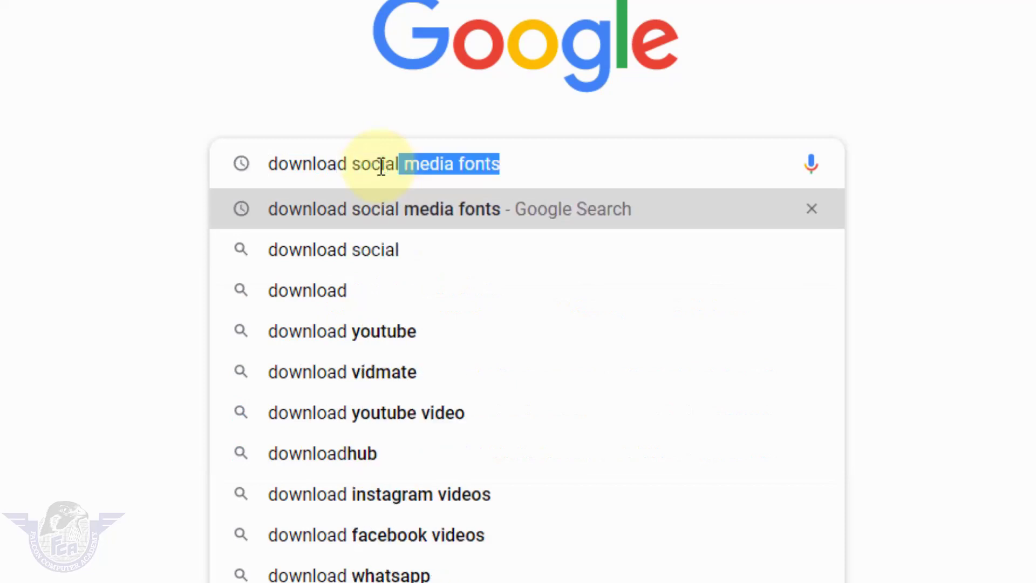
type(" media fonts")
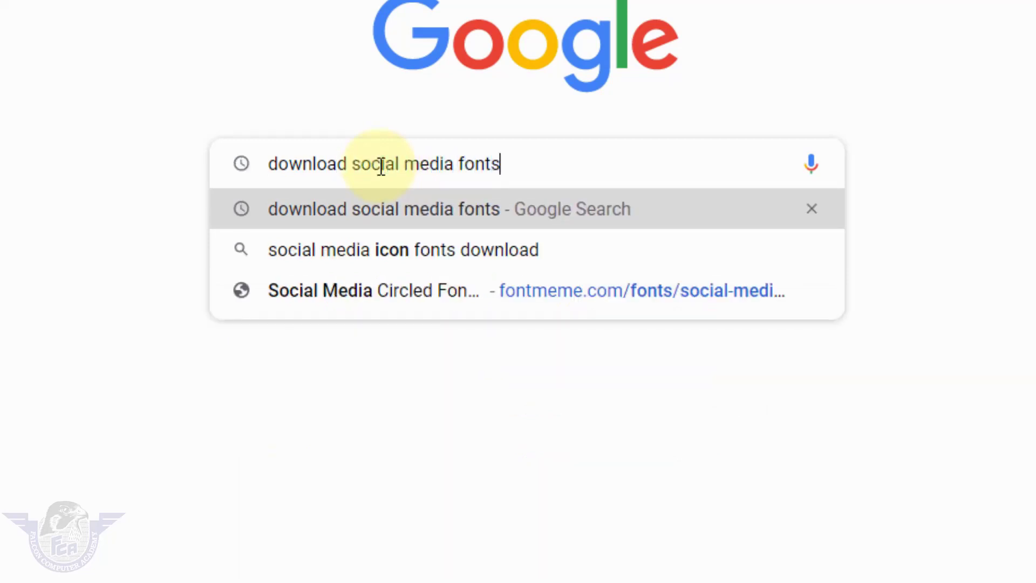
key("Return")
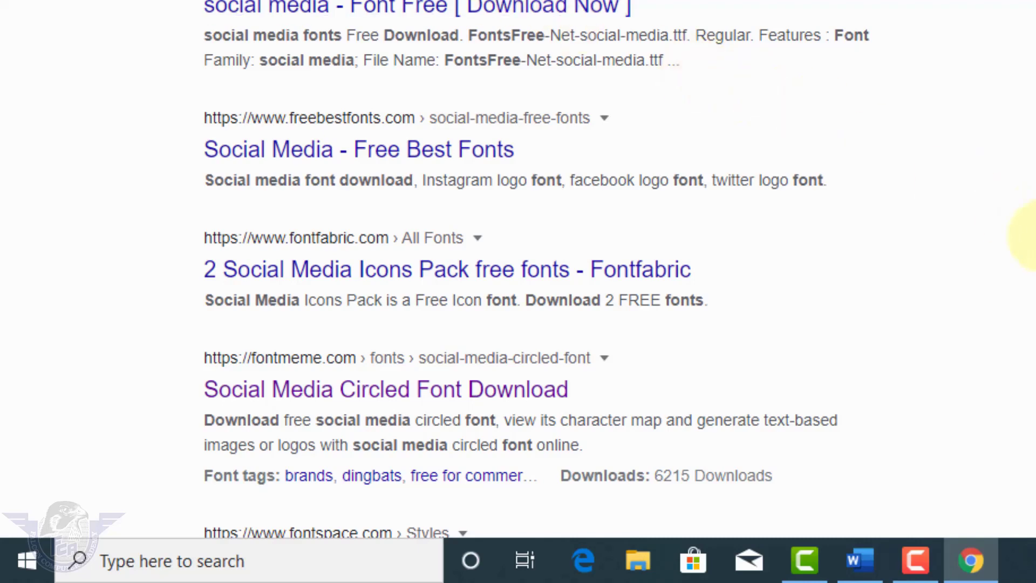
- Open Font Meme's Social Media Circled page, browse its characters, and download the zip
scroll(876, 332, "down", 2)
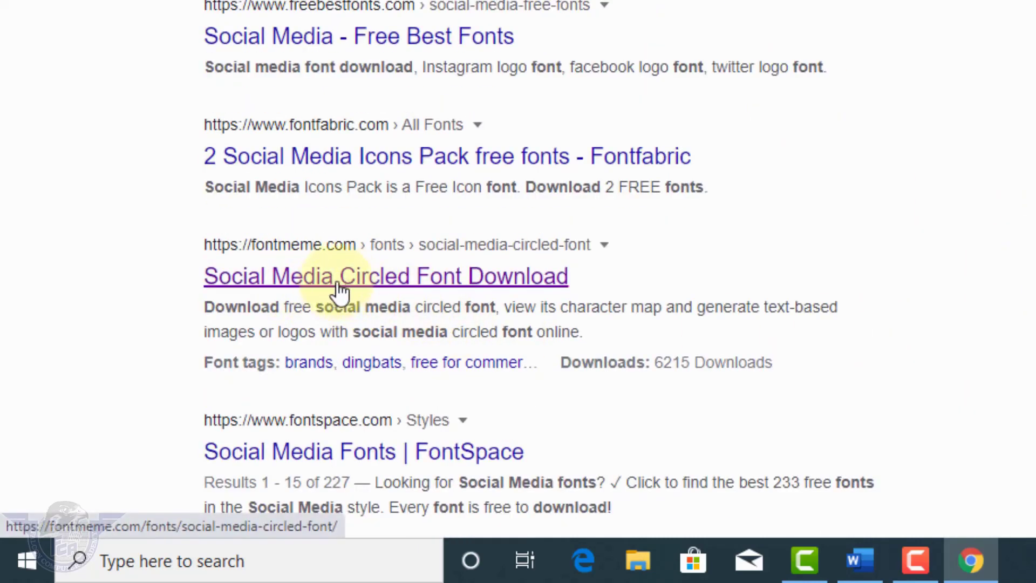
left_click(339, 291)
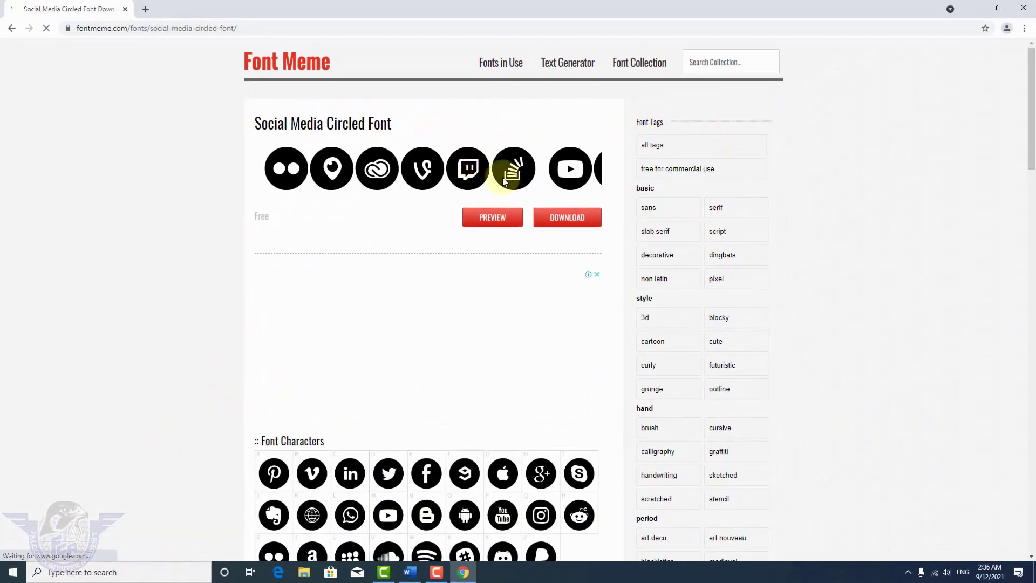
scroll(529, 330, "down", 3)
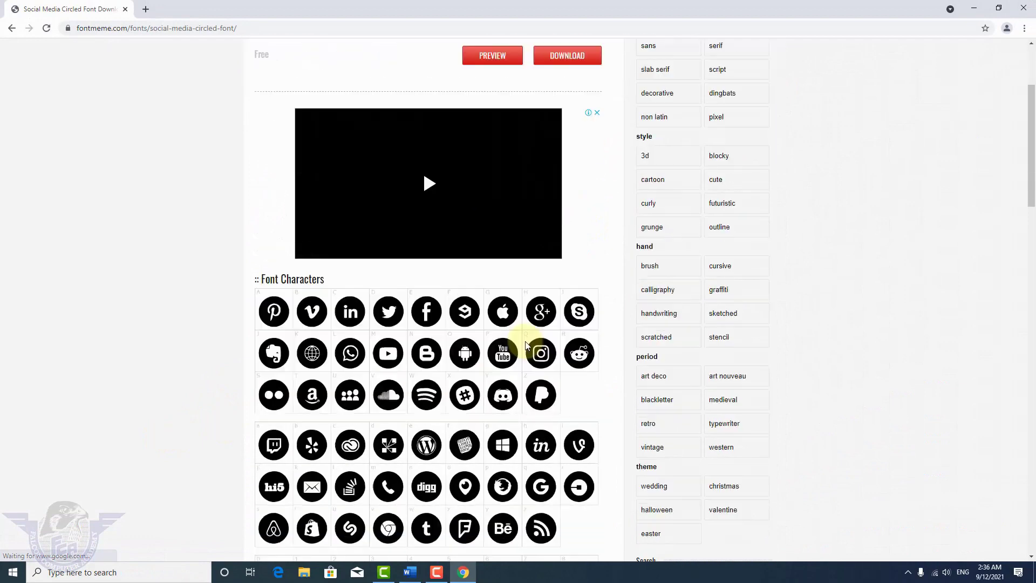
scroll(527, 345, "down", 3)
scroll(524, 348, "down", 3)
scroll(522, 349, "up", 2)
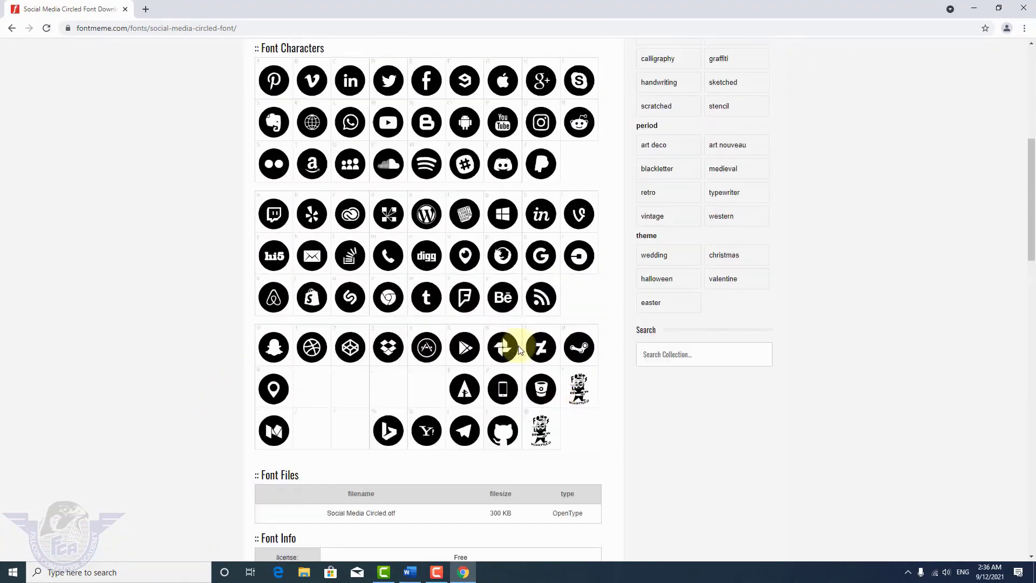
scroll(351, 283, "up", 1)
scroll(441, 290, "up", 3)
scroll(441, 290, "up", 3)
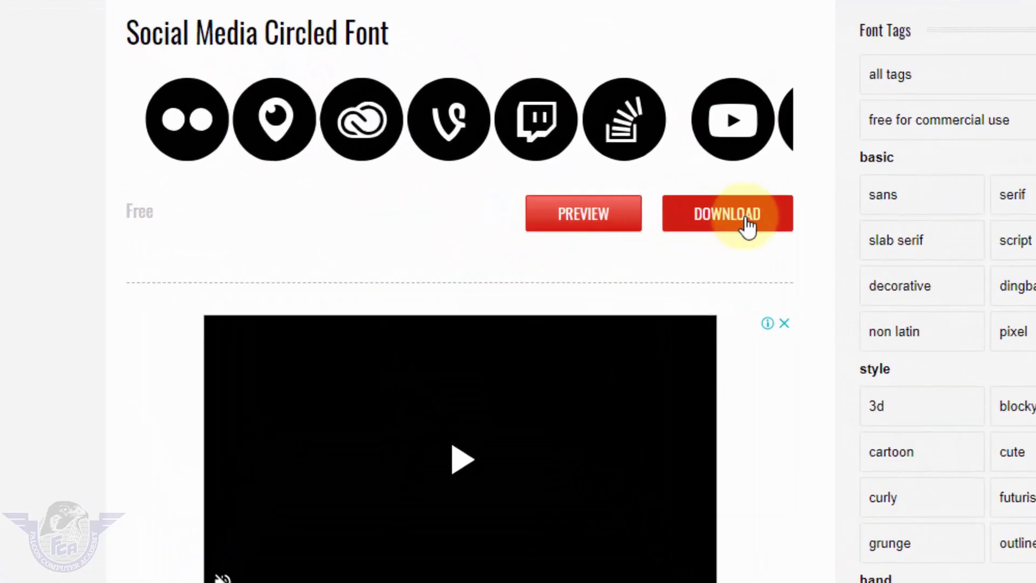
left_click(747, 226)
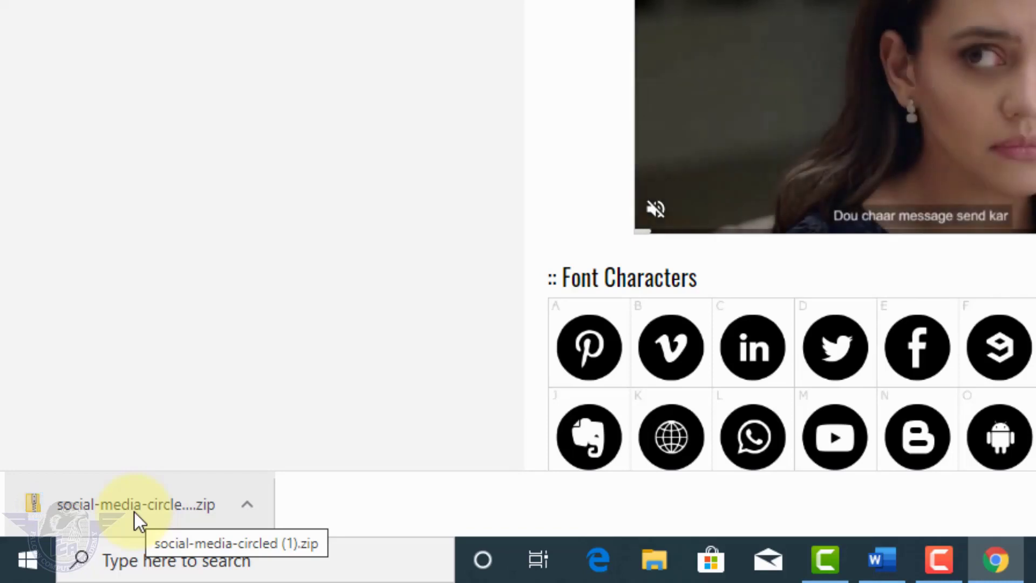
- Show the downloaded zip in its folder and extract all its contents
right_click(135, 512)
left_click(220, 462)
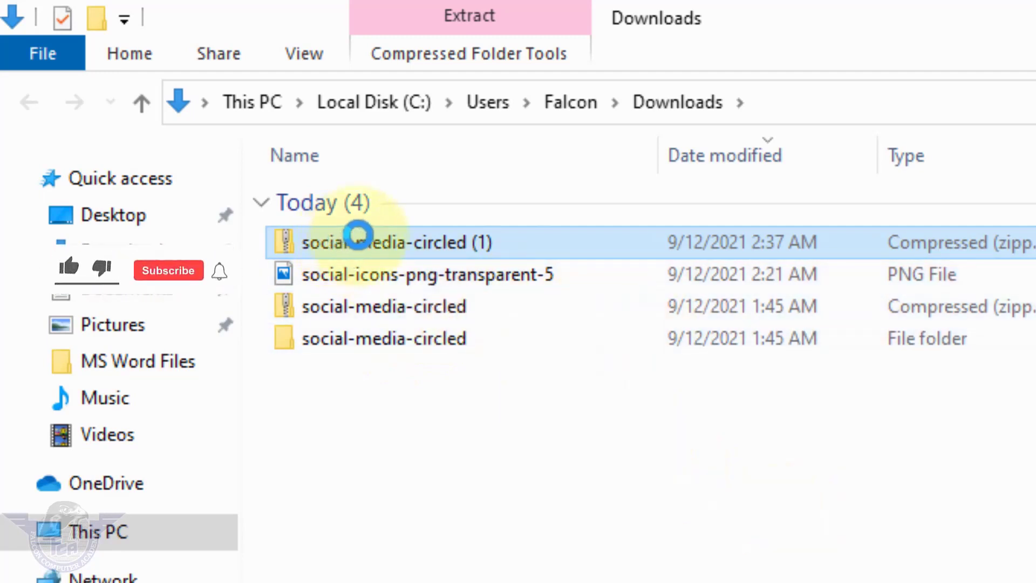
right_click(493, 250)
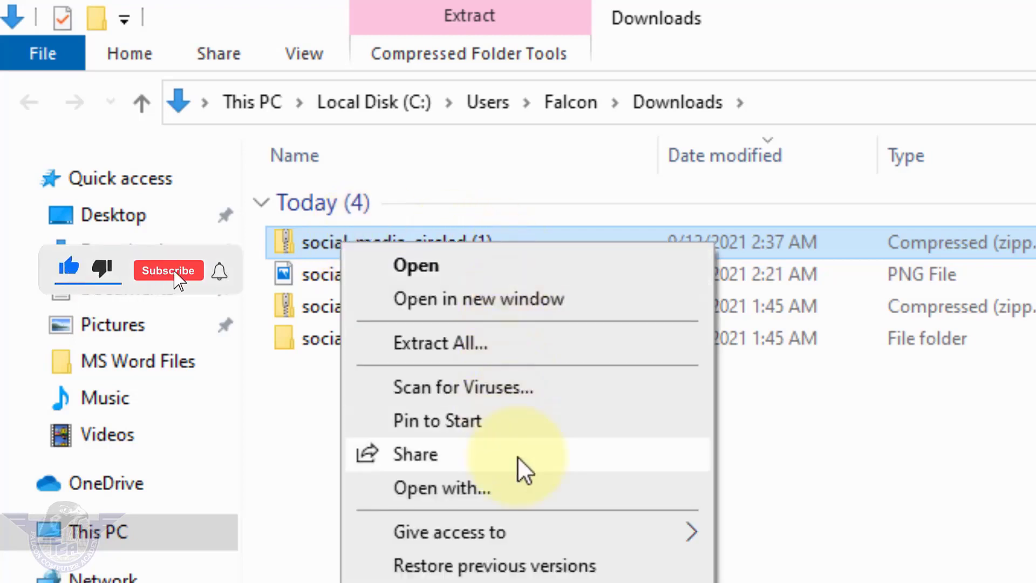
left_click(465, 345)
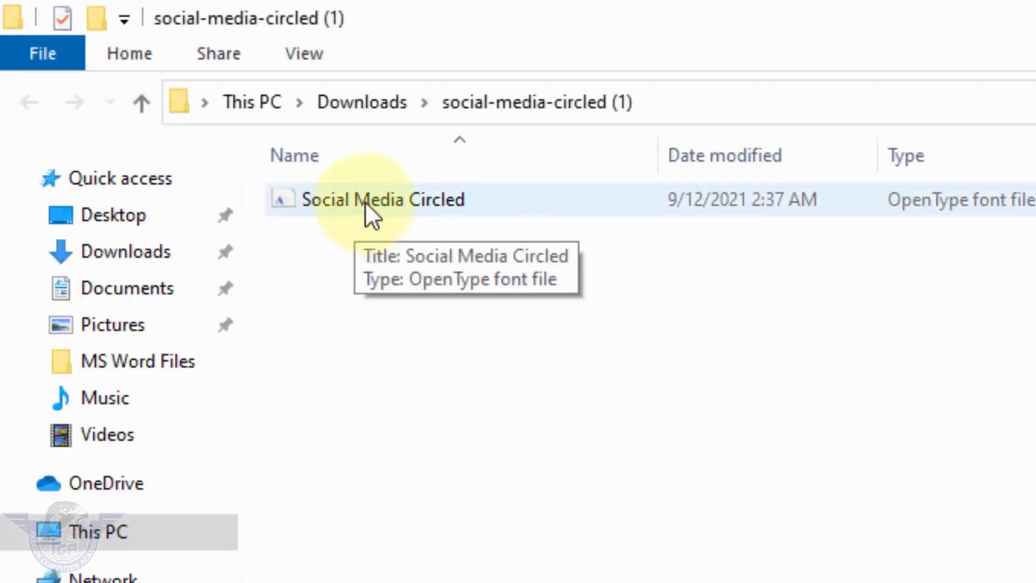
- Preview the extracted Social Media Circled font file, then close the preview
right_click(364, 203)
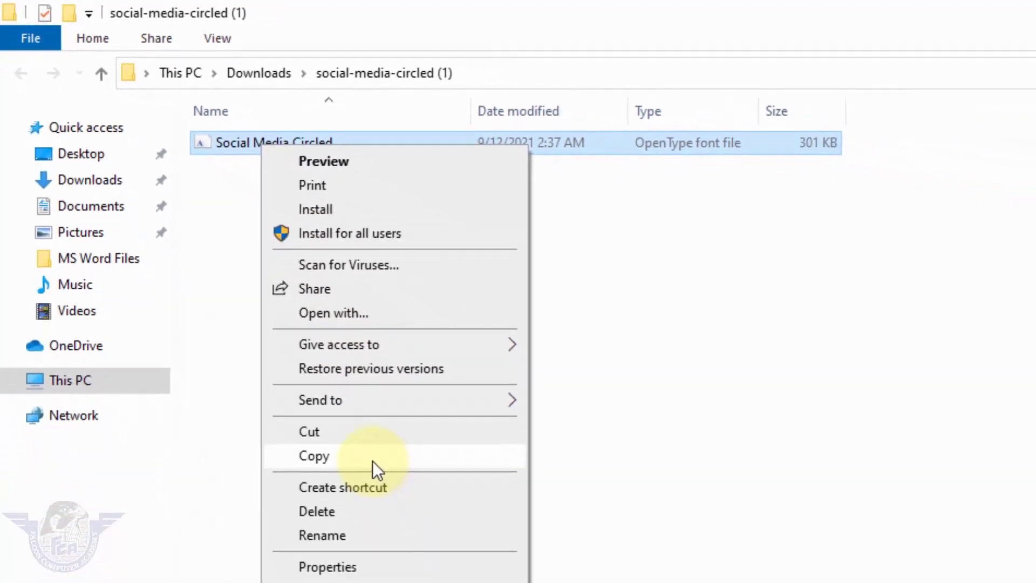
left_click(523, 300)
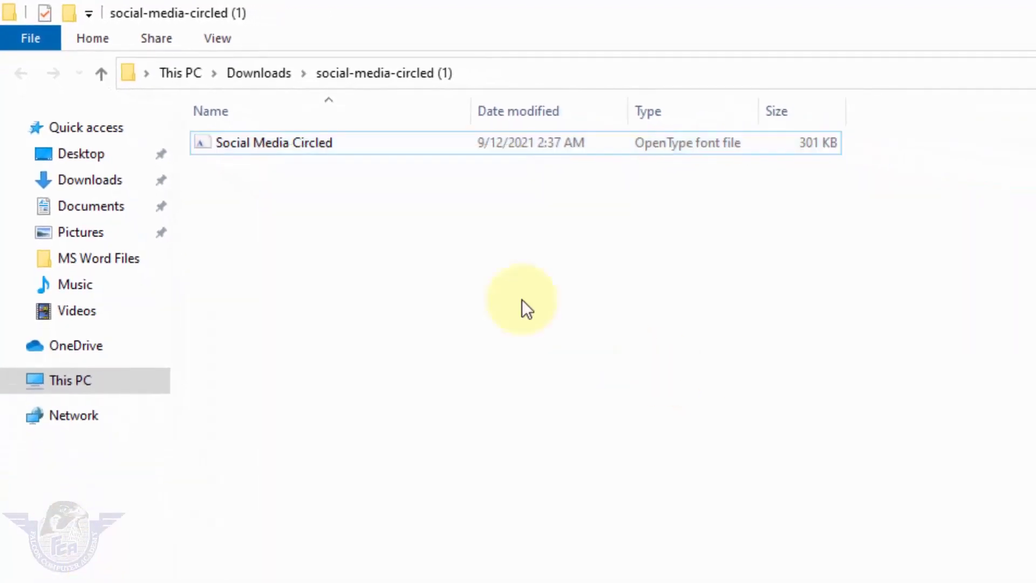
double_click(312, 149)
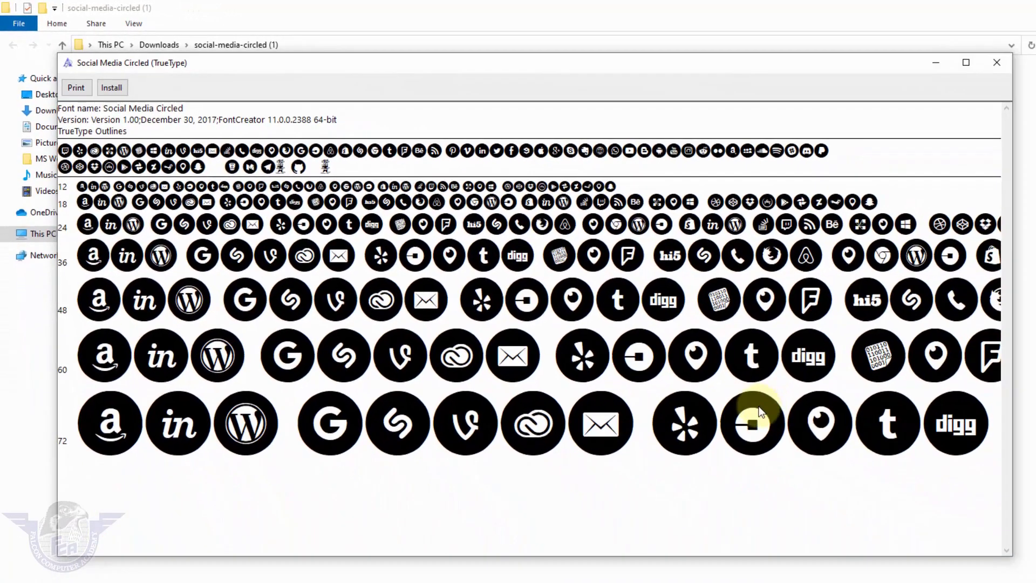
left_click(995, 62)
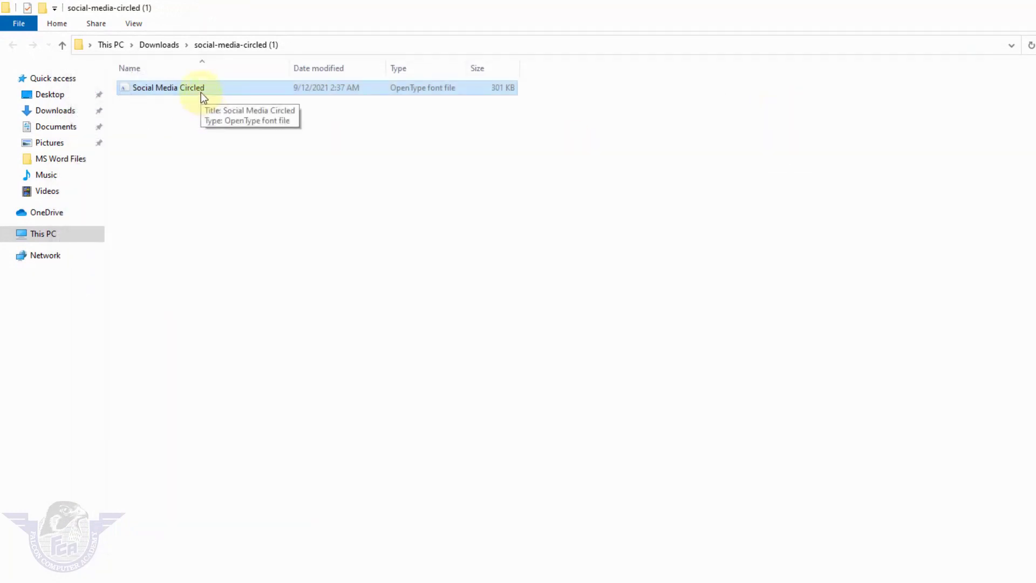
- Copy the Social Media Circled font file and bring up the Run prompt
right_click(200, 93)
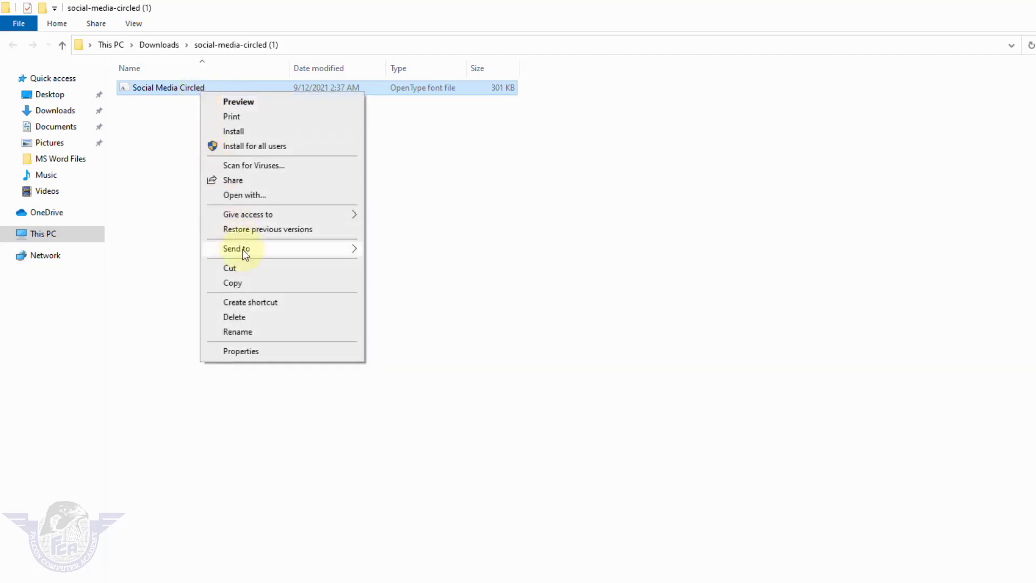
left_click(250, 283)
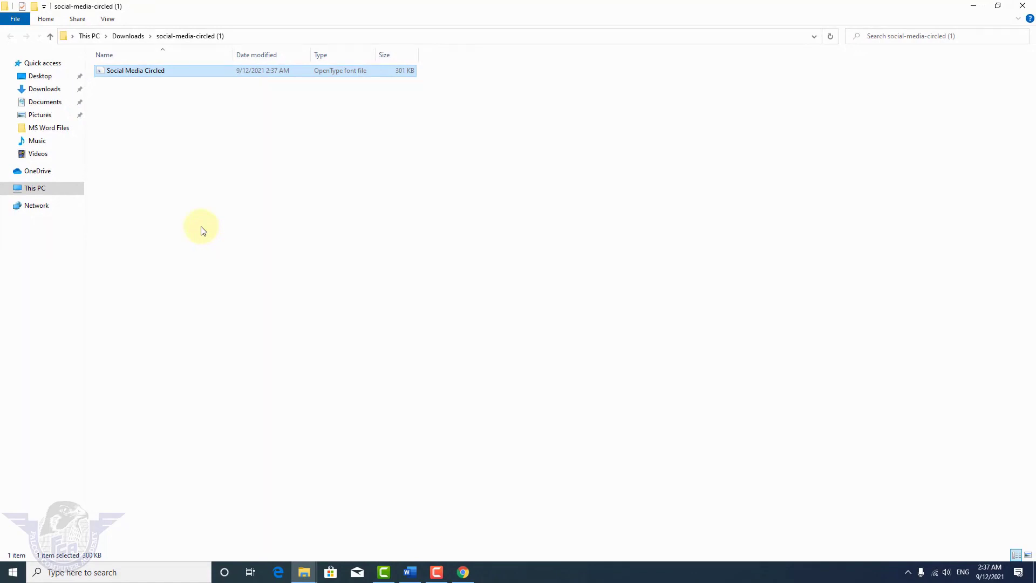
key("super+r")
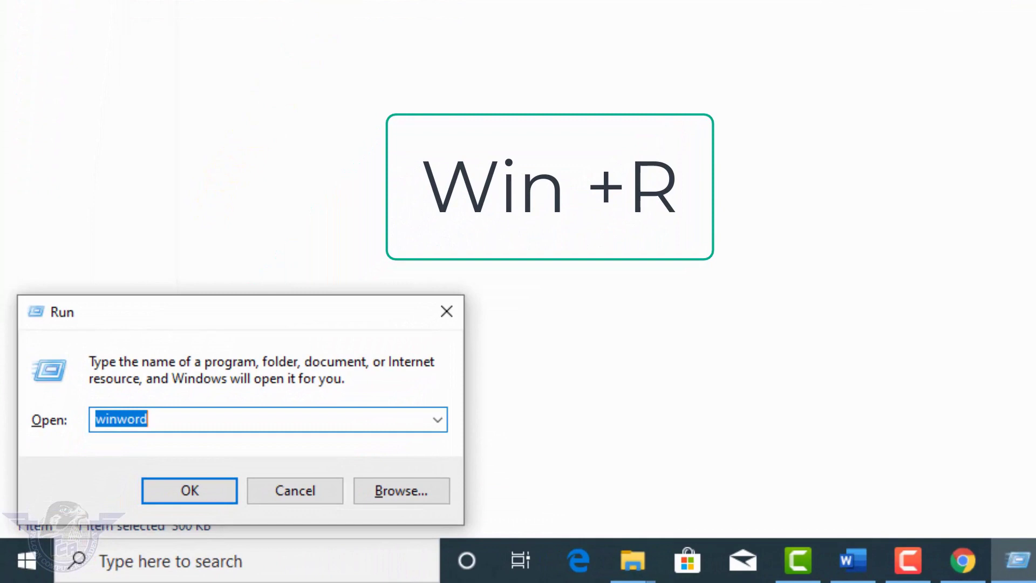
- Open the Fonts folder via Run and paste the font, replacing the existing copy
type("fonts")
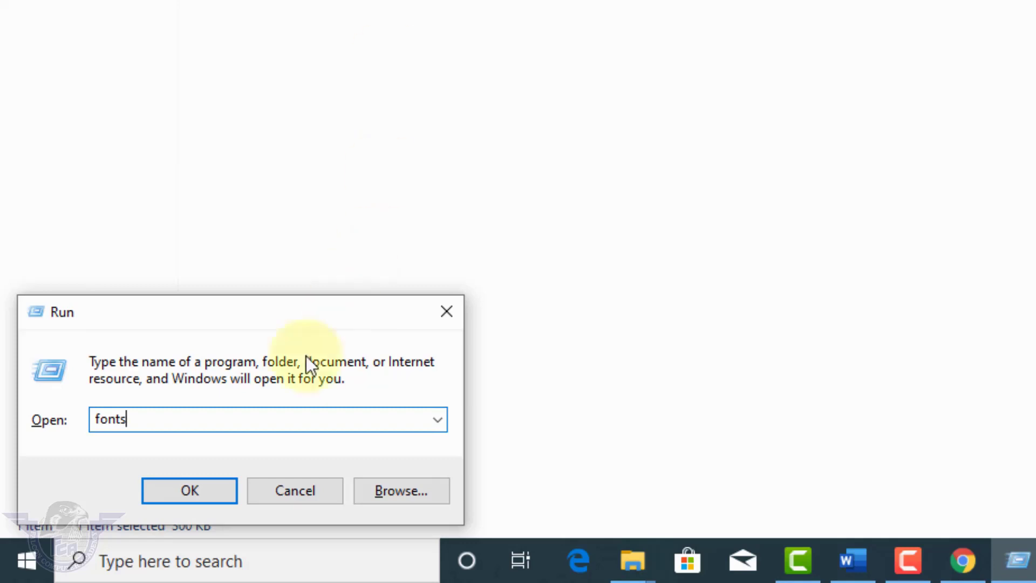
left_click(213, 497)
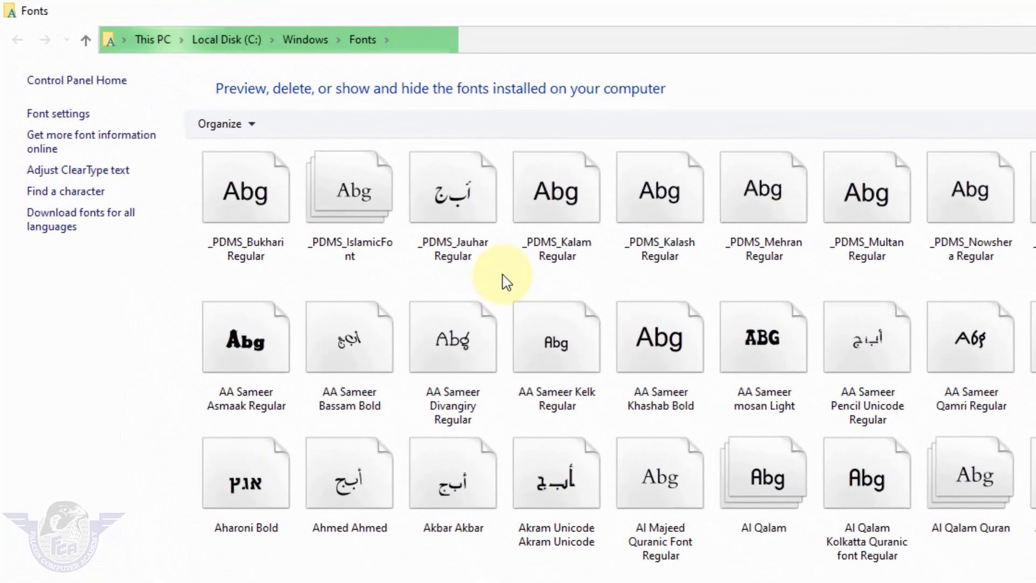
right_click(502, 274)
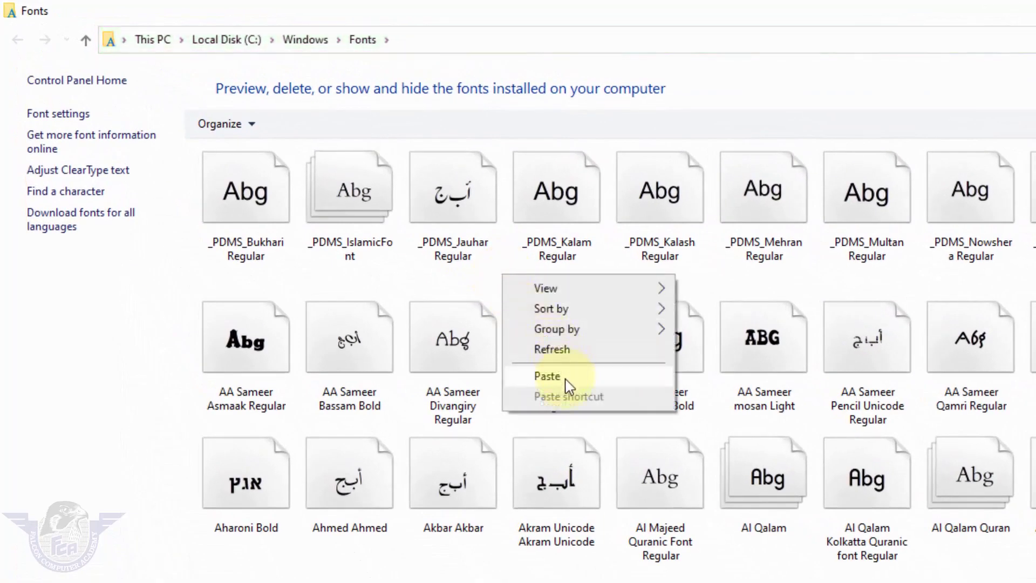
left_click(547, 376)
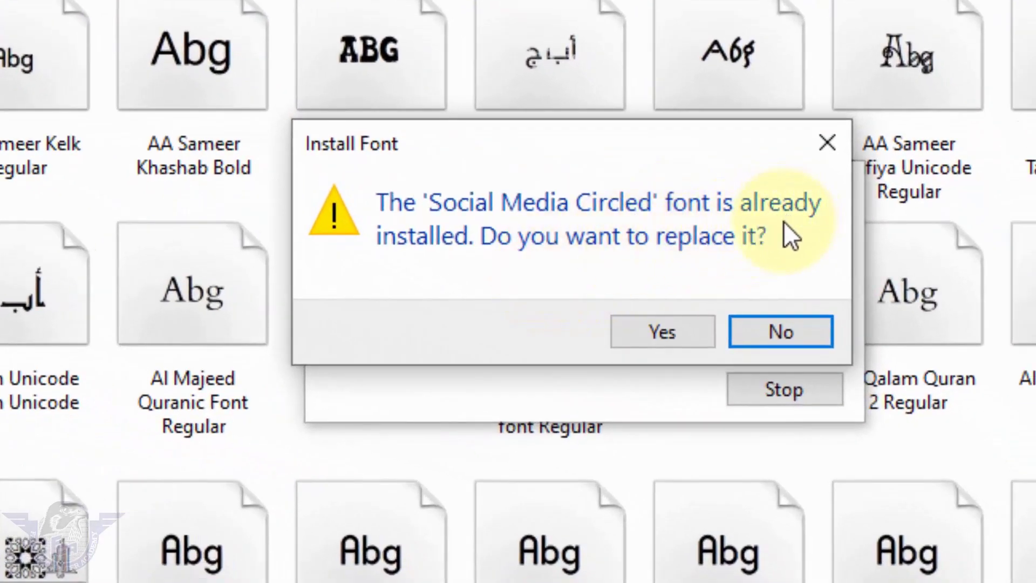
left_click(683, 326)
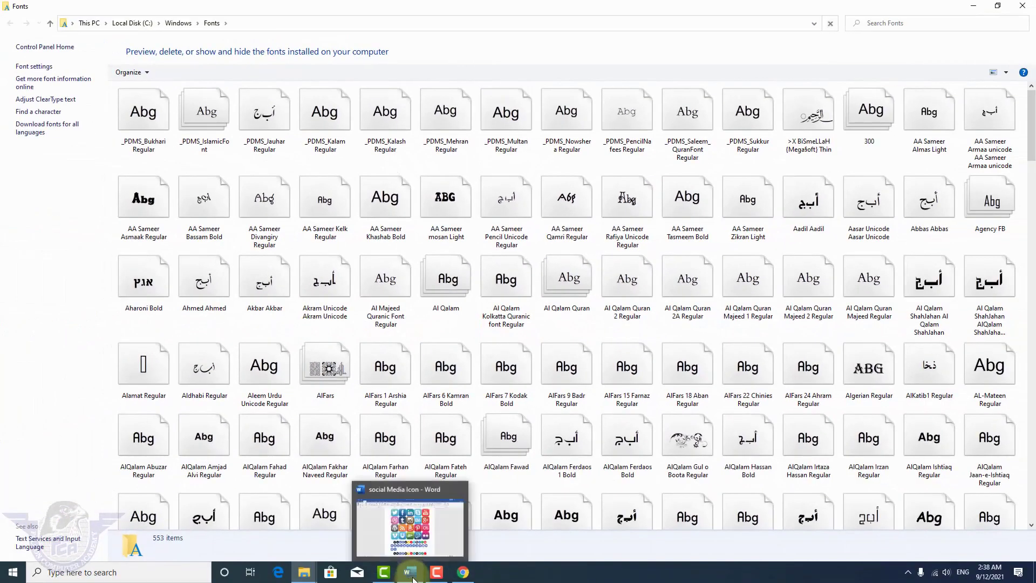
- Switch to Word and create a new blank document
left_click(413, 578)
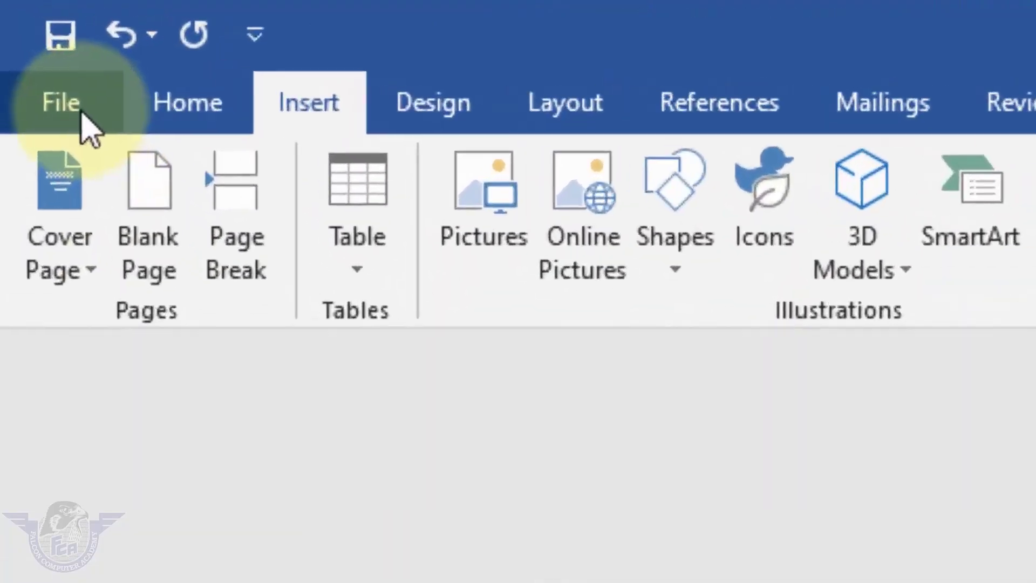
left_click(26, 44)
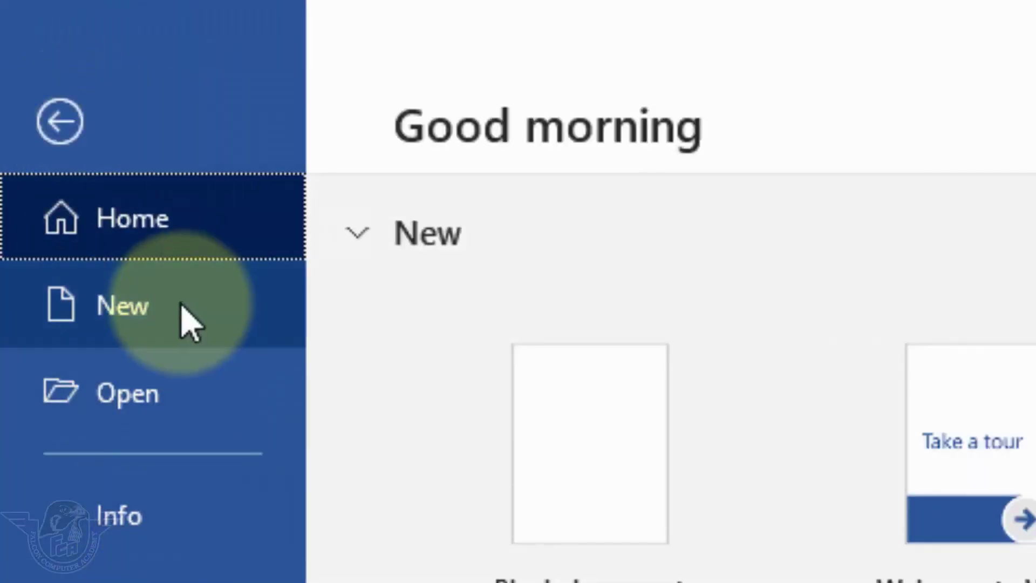
left_click(183, 318)
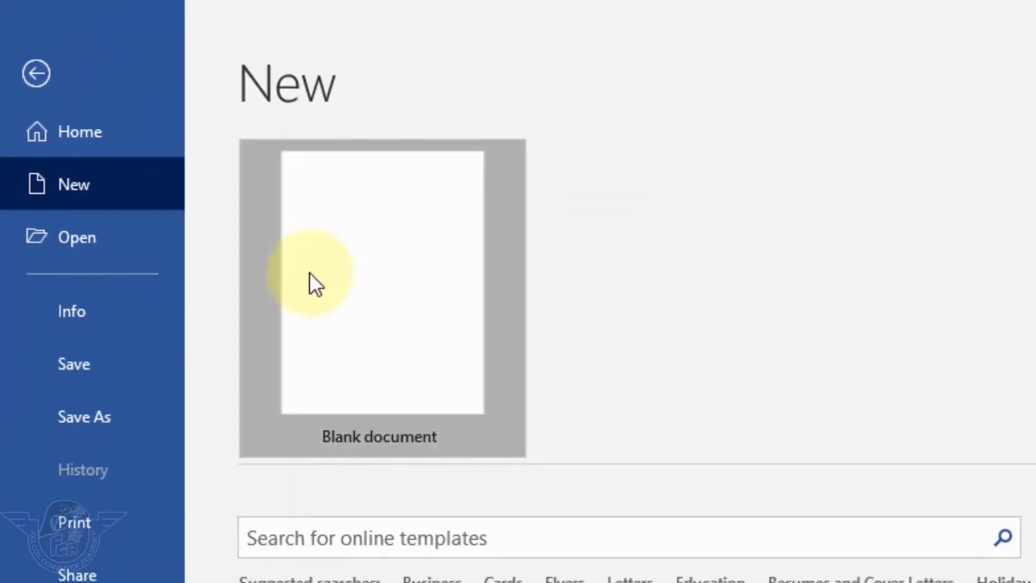
left_click(309, 274)
type("Abcdefghijklmnopqrstuvwxyz")
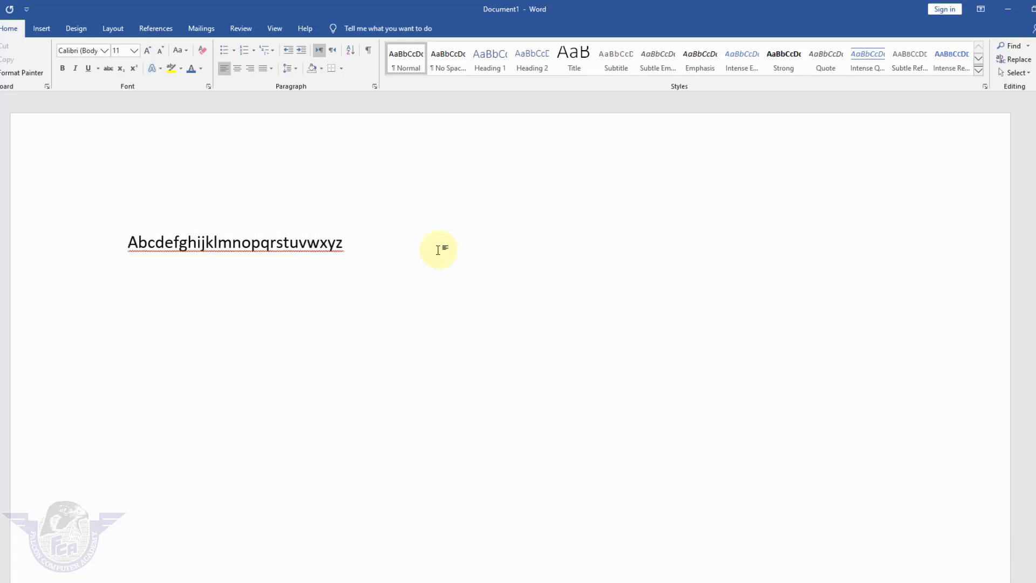
- Set the alphabet line's font size to 36 pt
left_click(103, 242)
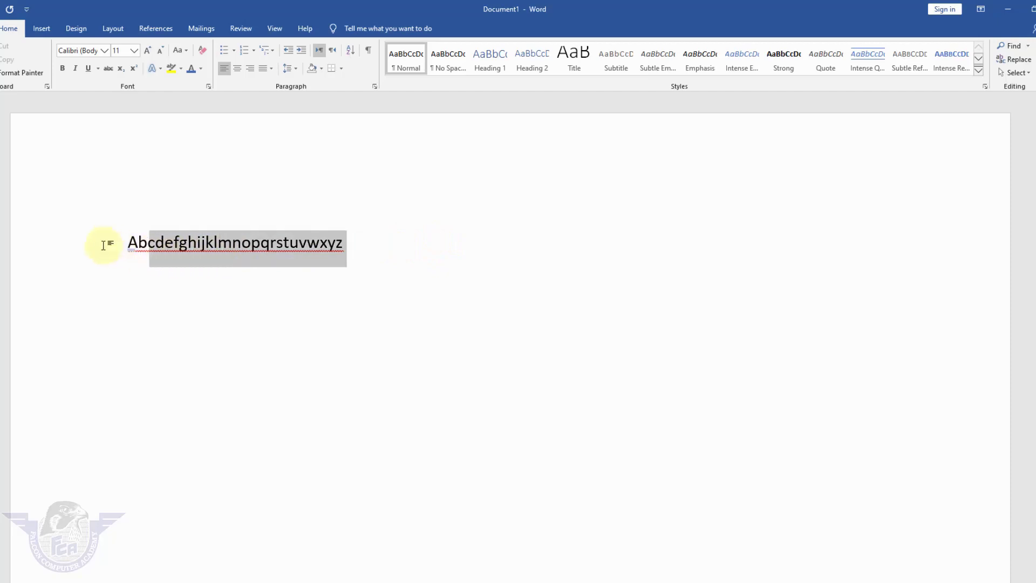
left_click(147, 50)
left_click(147, 50)
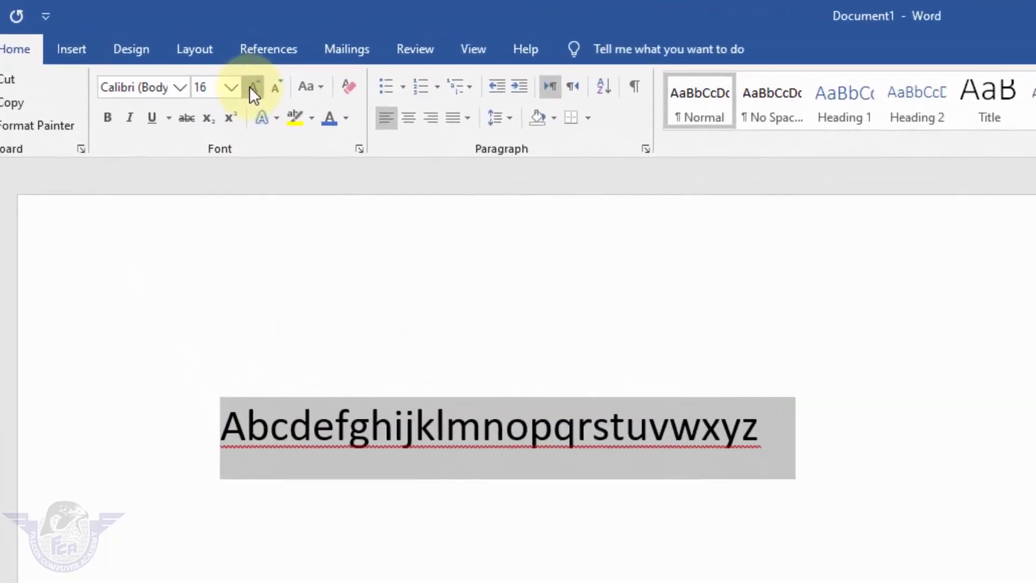
left_click(148, 50)
left_click(147, 50)
left_click(147, 50)
left_click(148, 50)
left_click(163, 58)
left_click(163, 58)
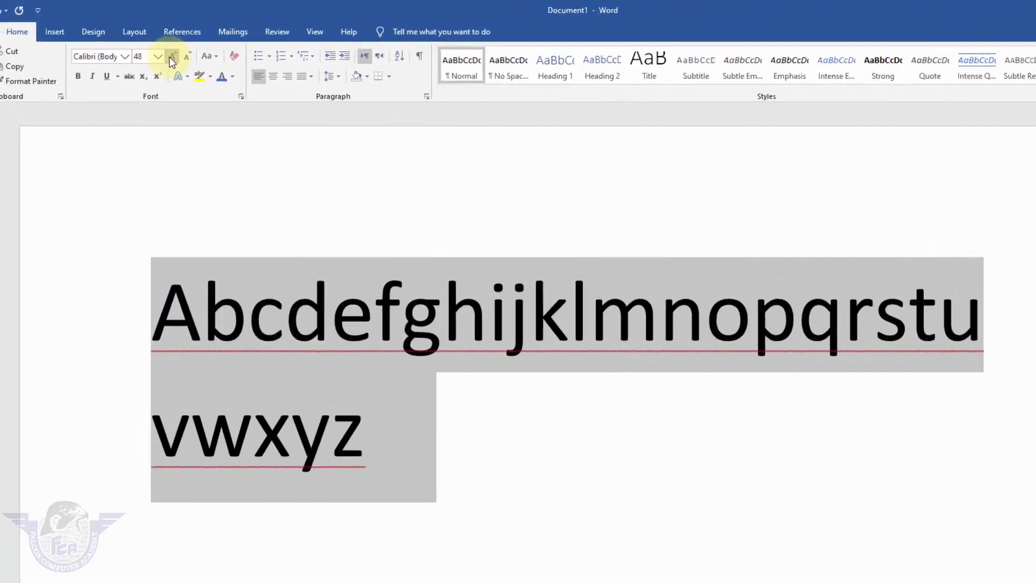
left_click(163, 58)
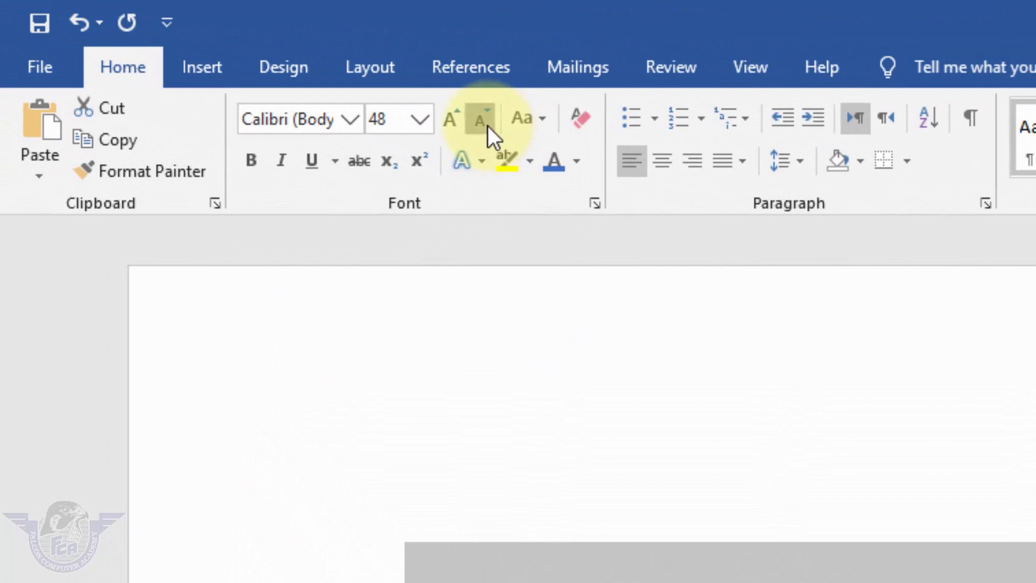
left_click(485, 123)
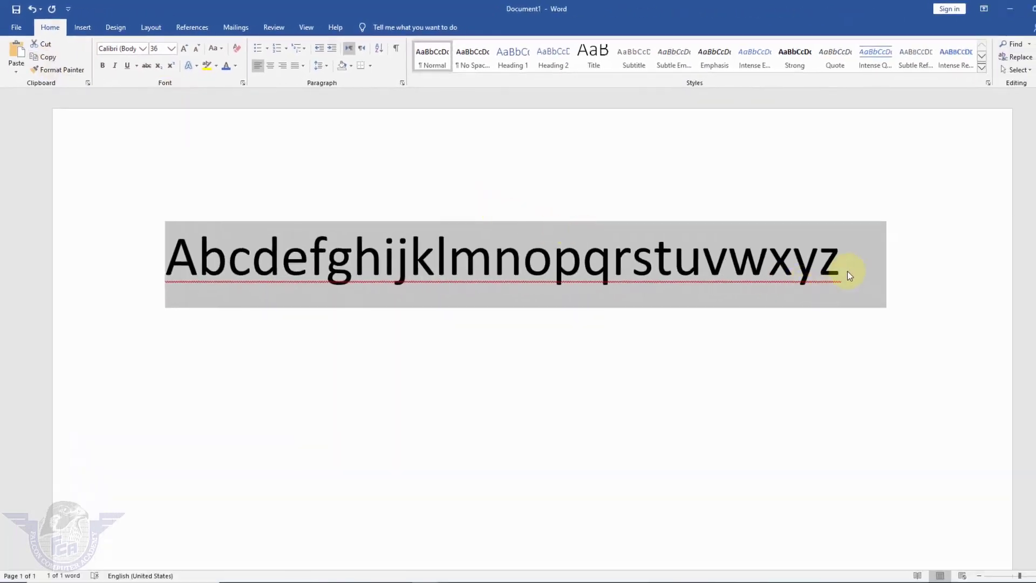
- Paste a copy of the alphabet line below and change it to all capitals
left_click(848, 274)
key("Return")
key("ctrl+v")
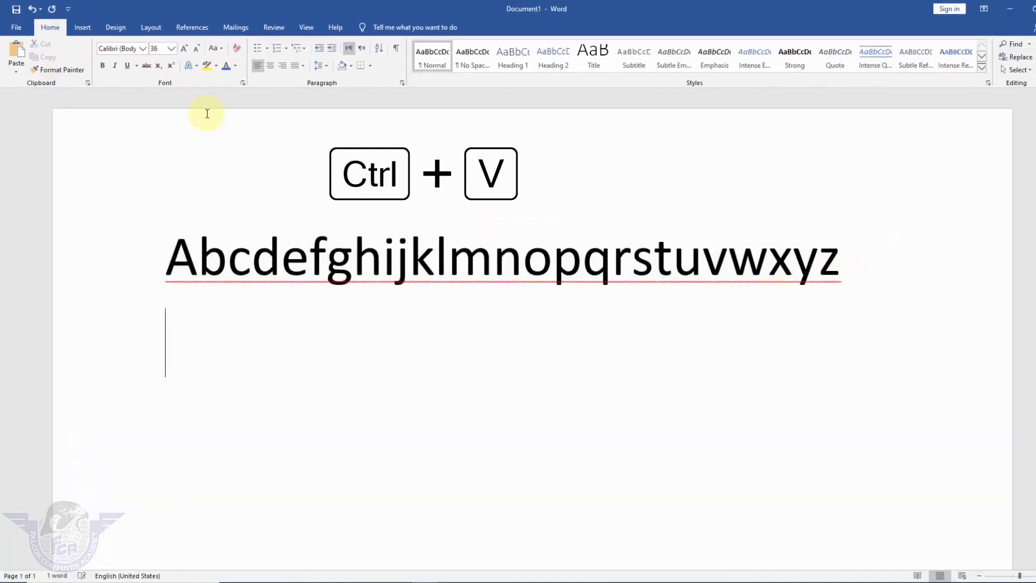
left_click(16, 54)
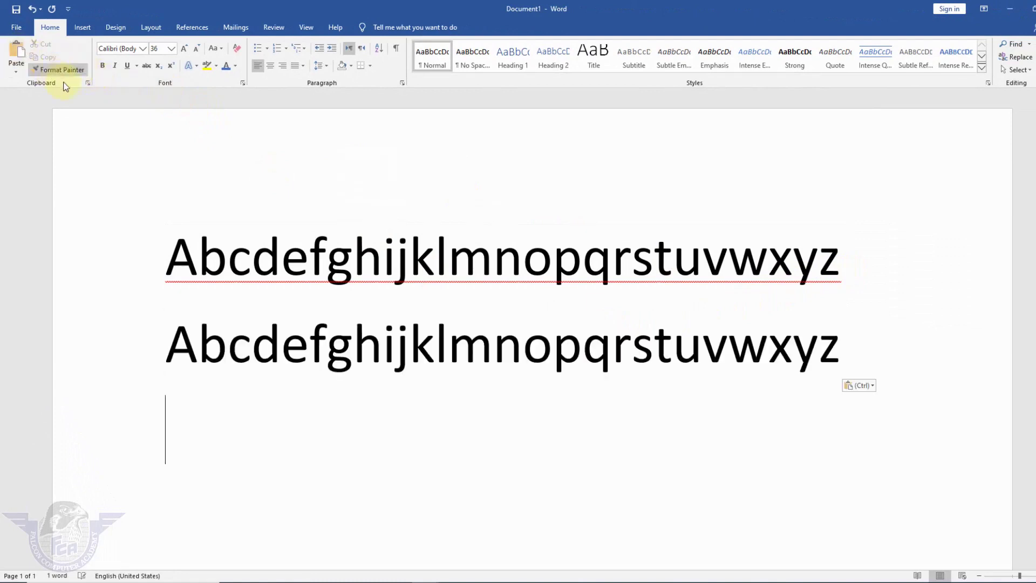
left_click_drag(845, 351, 158, 351)
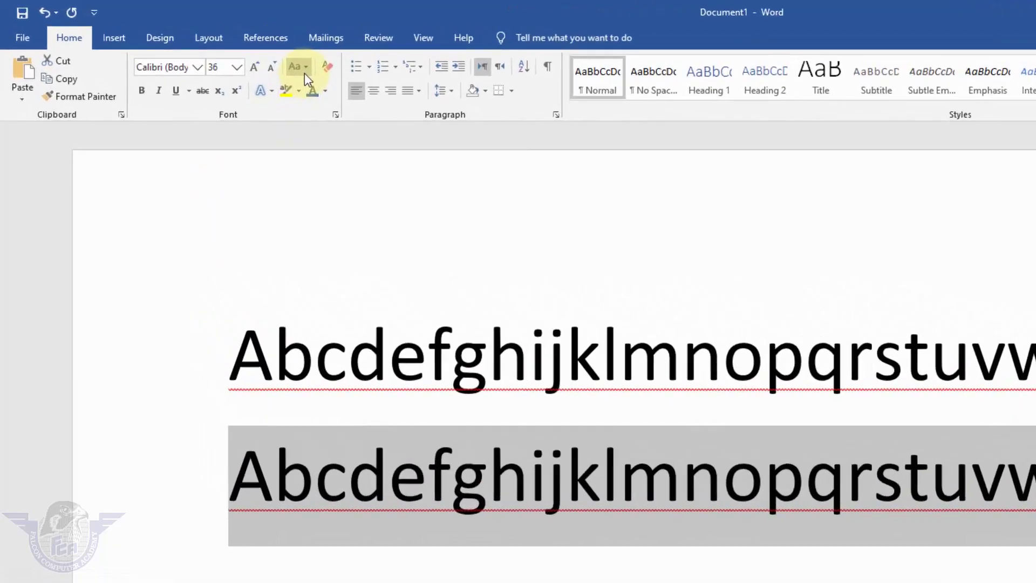
left_click(221, 51)
left_click(365, 136)
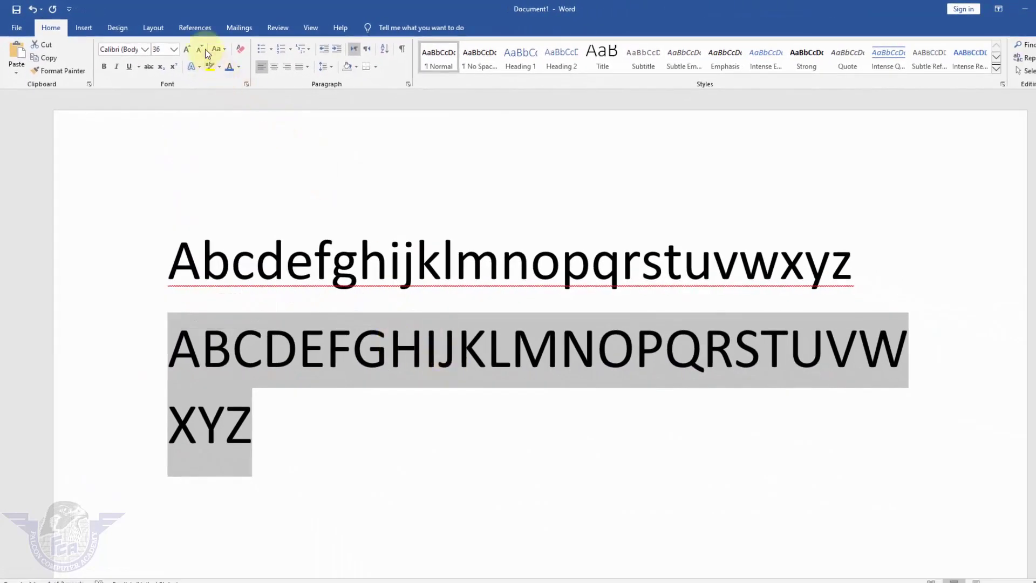
- Shrink the uppercase line to 28 pt so it fits on one line, then select it
left_click(200, 49)
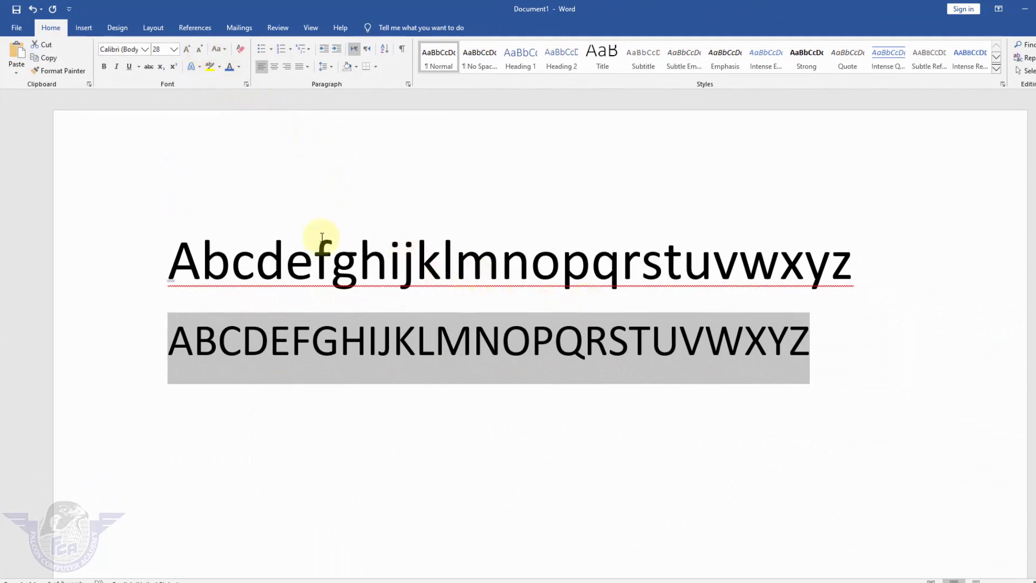
left_click(191, 53)
left_click(196, 50)
left_click(597, 298)
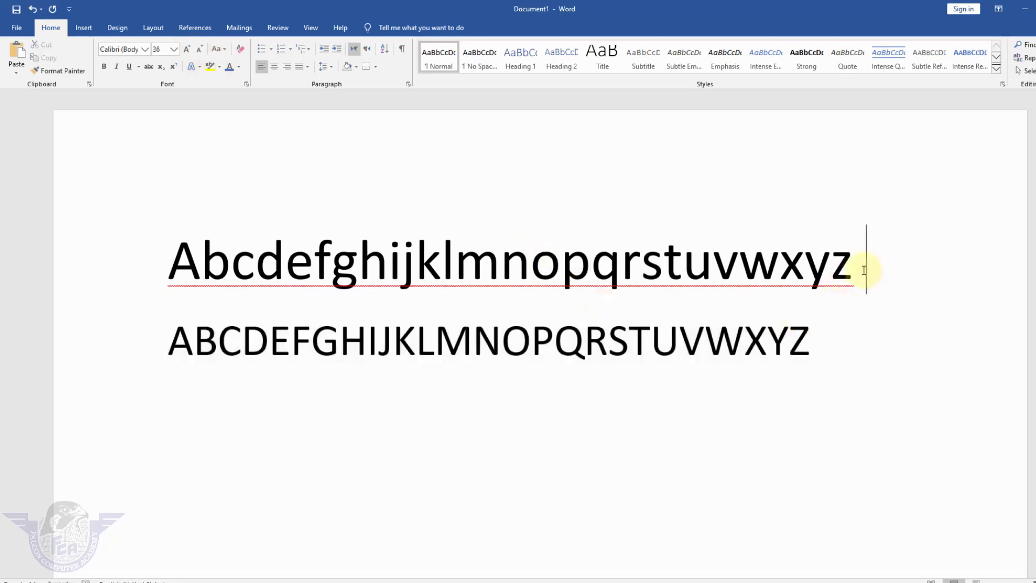
left_click_drag(828, 342, 81, 354)
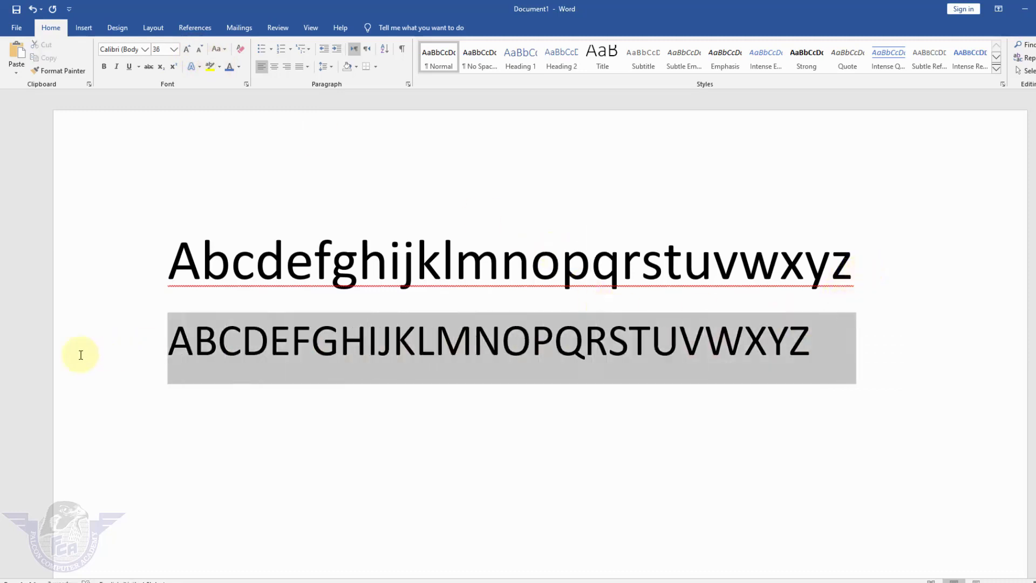
- Apply the Social Media Circled font to the uppercase line, producing 26 circled icons
left_click(147, 53)
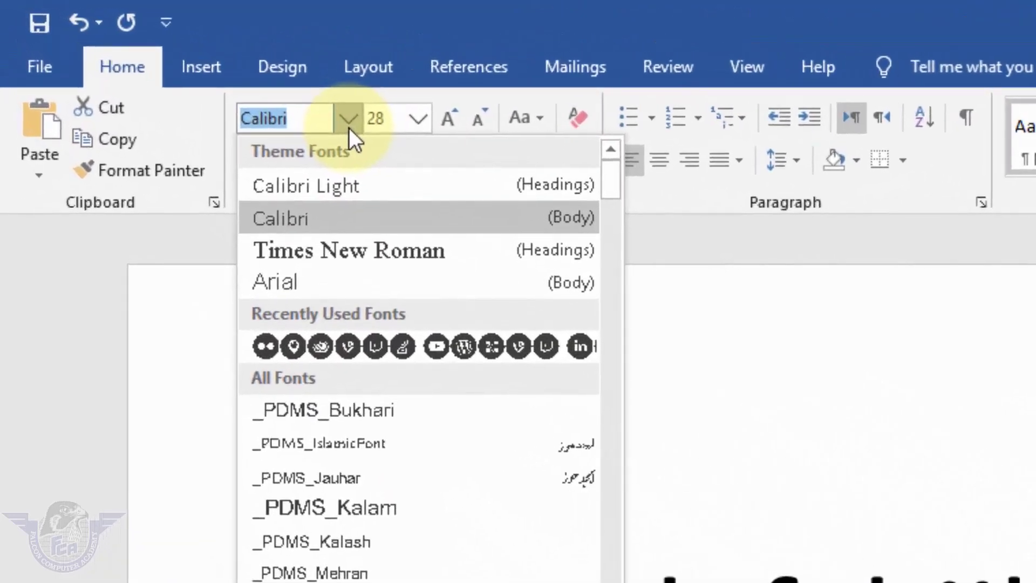
type("S")
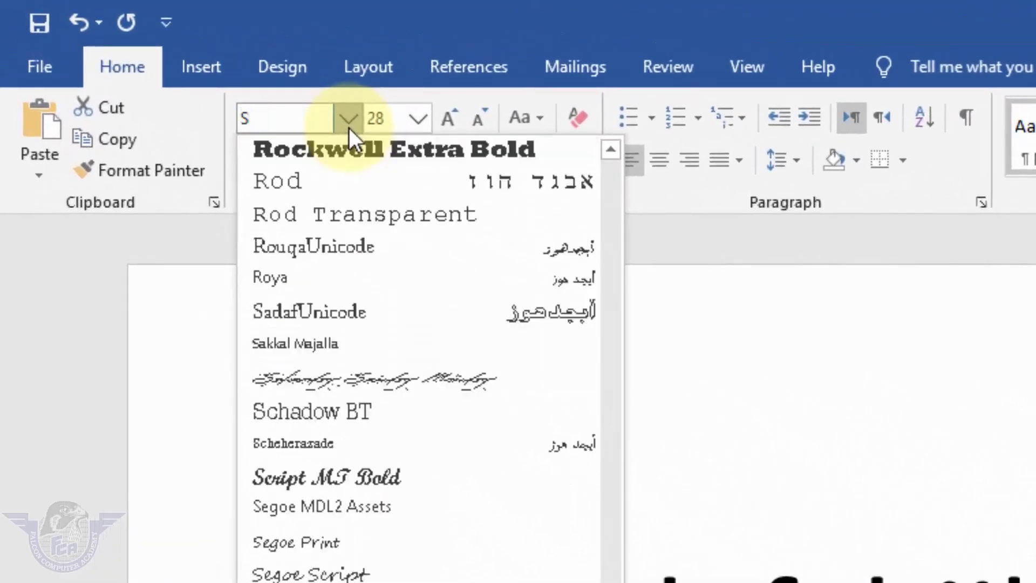
type("ocial Media")
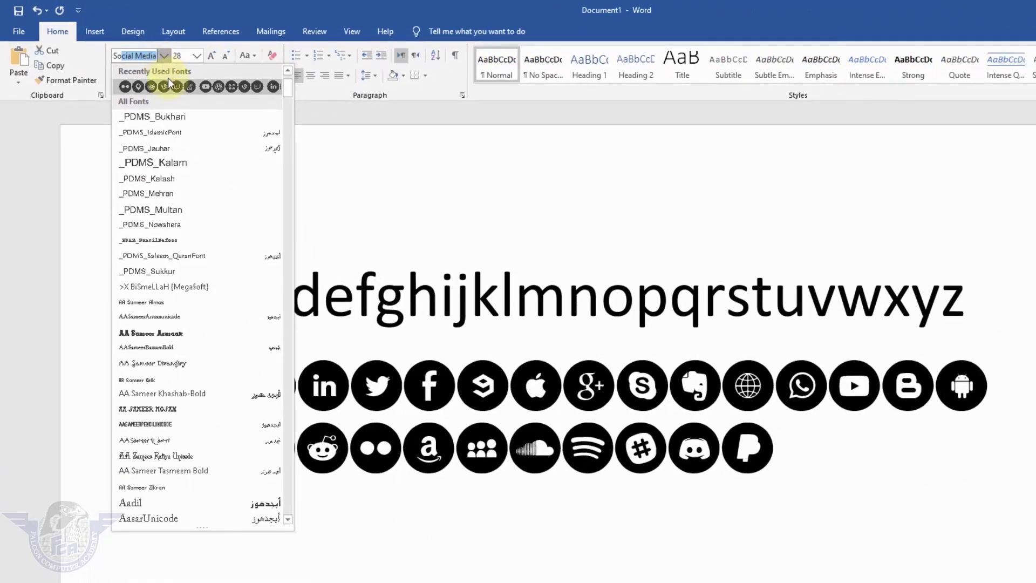
left_click(167, 84)
left_click(742, 439)
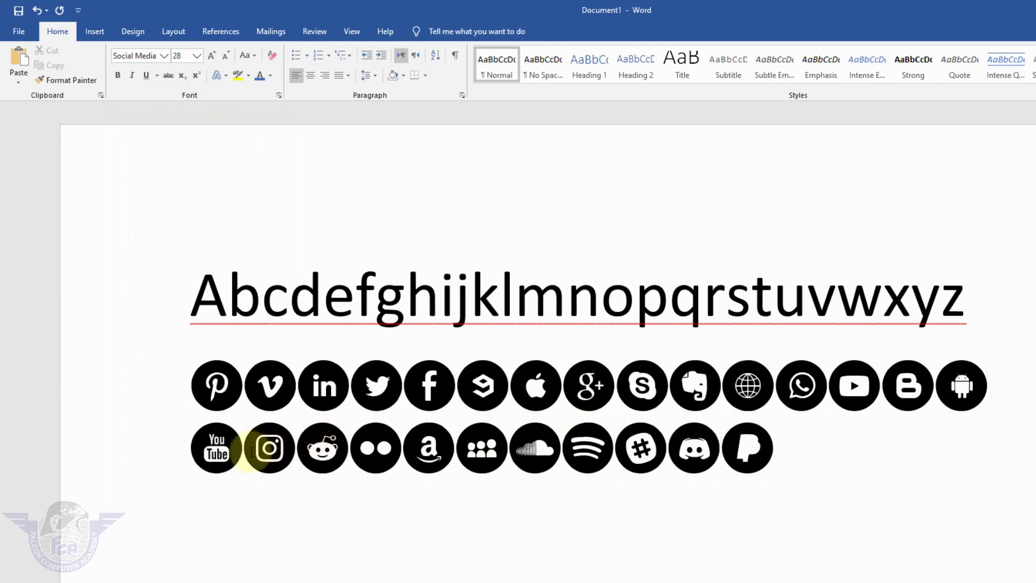
- Colour the YouTube icon red
left_click_drag(220, 447, 208, 456)
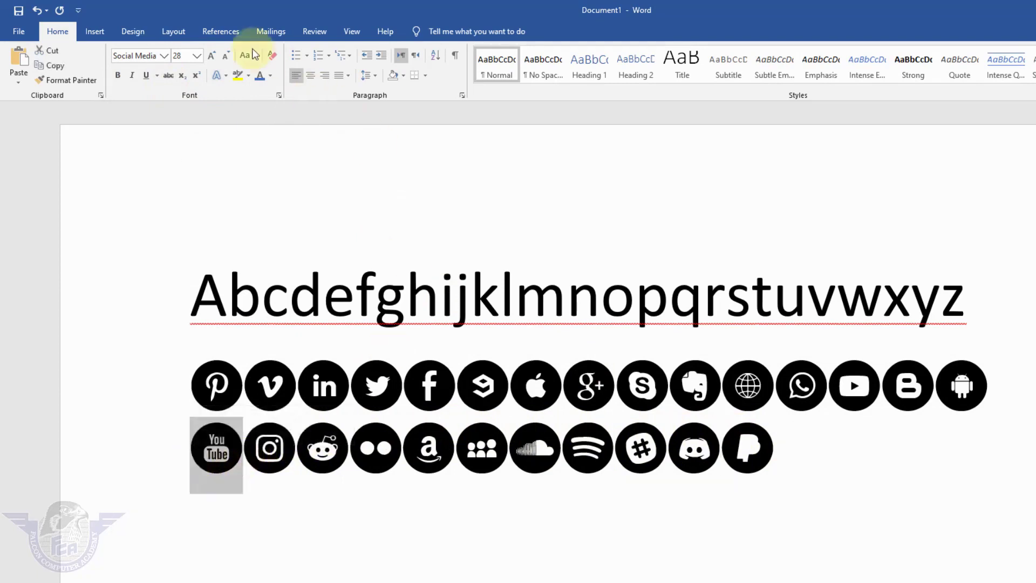
left_click(270, 76)
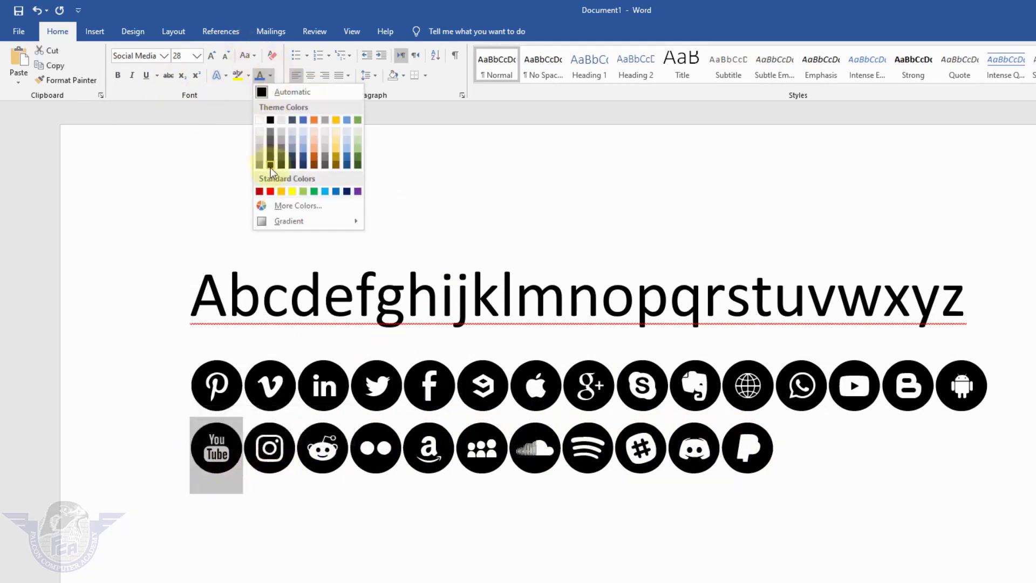
left_click(271, 192)
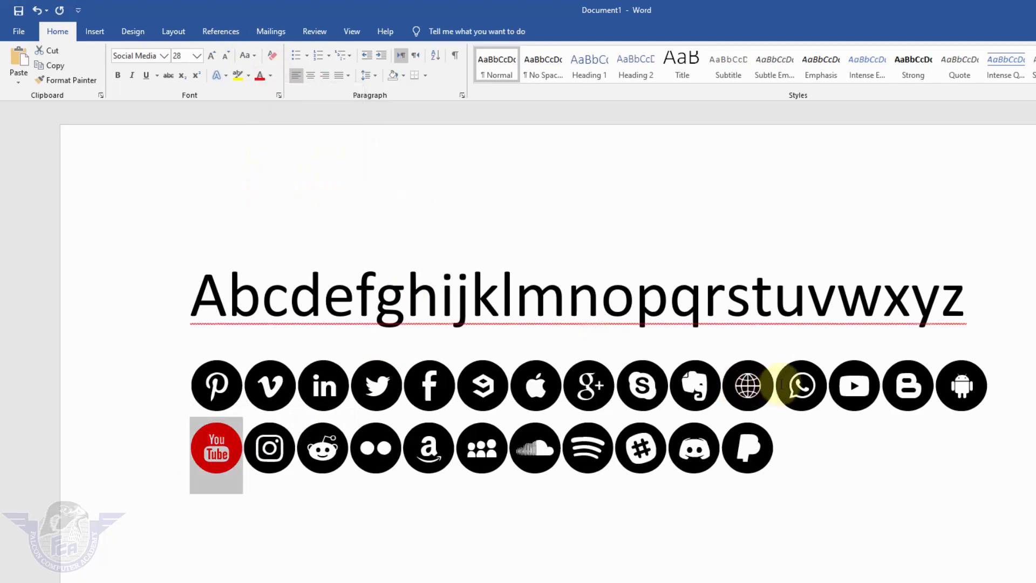
left_click(802, 389)
- Colour the WhatsApp icon green, then select the lowercase alphabet line
double_click(801, 388)
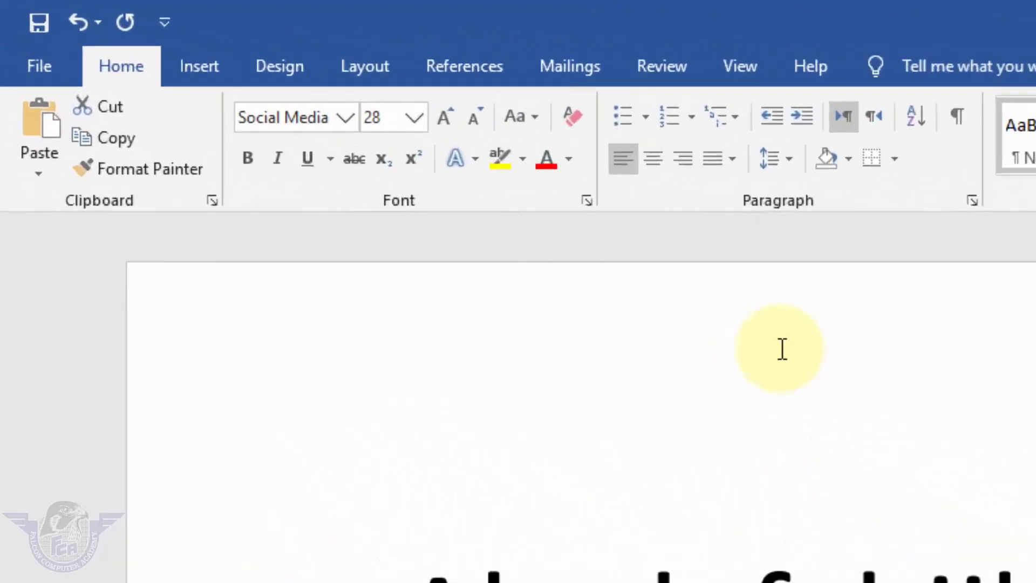
left_click(695, 192)
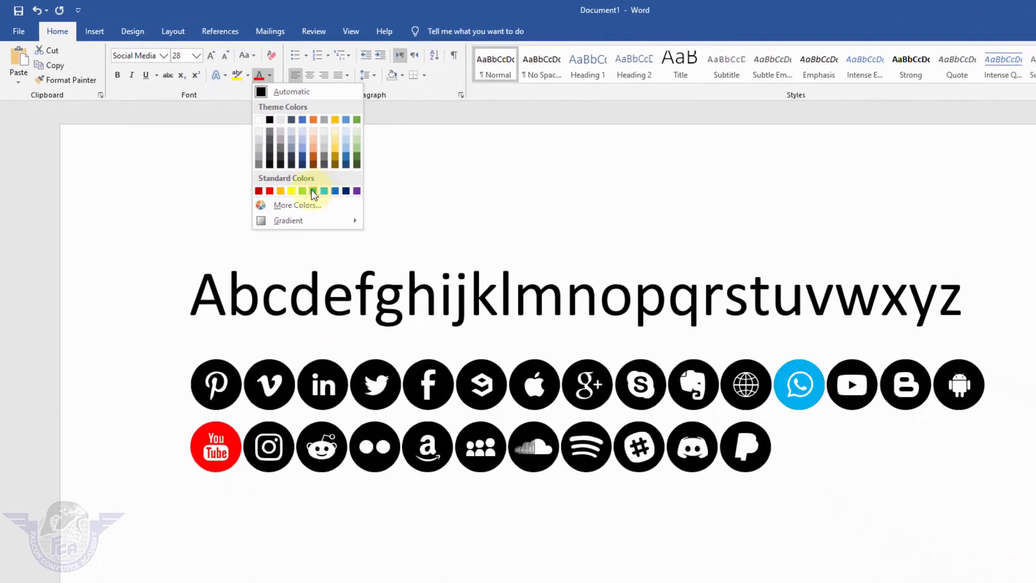
left_click(319, 190)
left_click(835, 458)
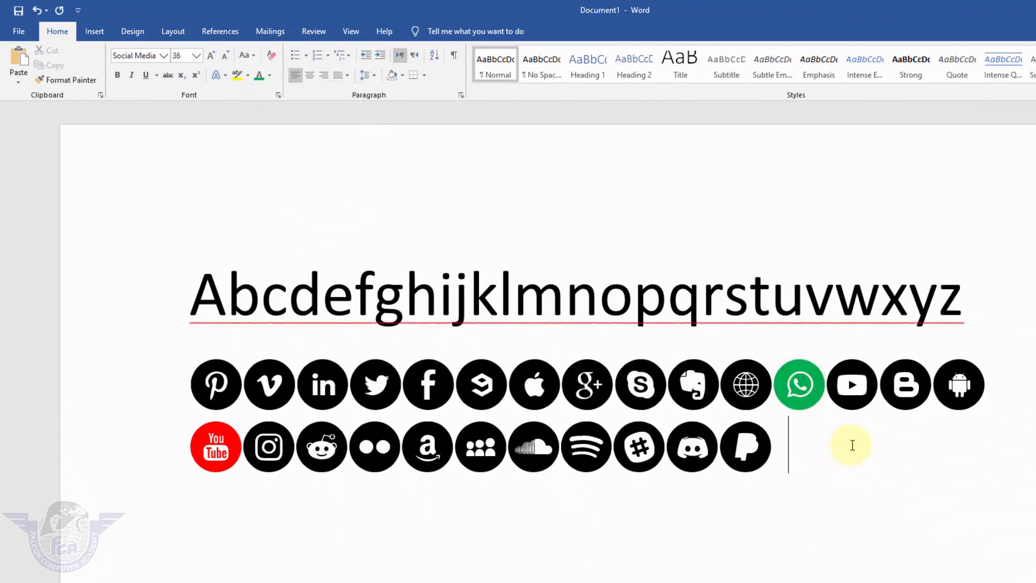
left_click_drag(976, 309, 185, 334)
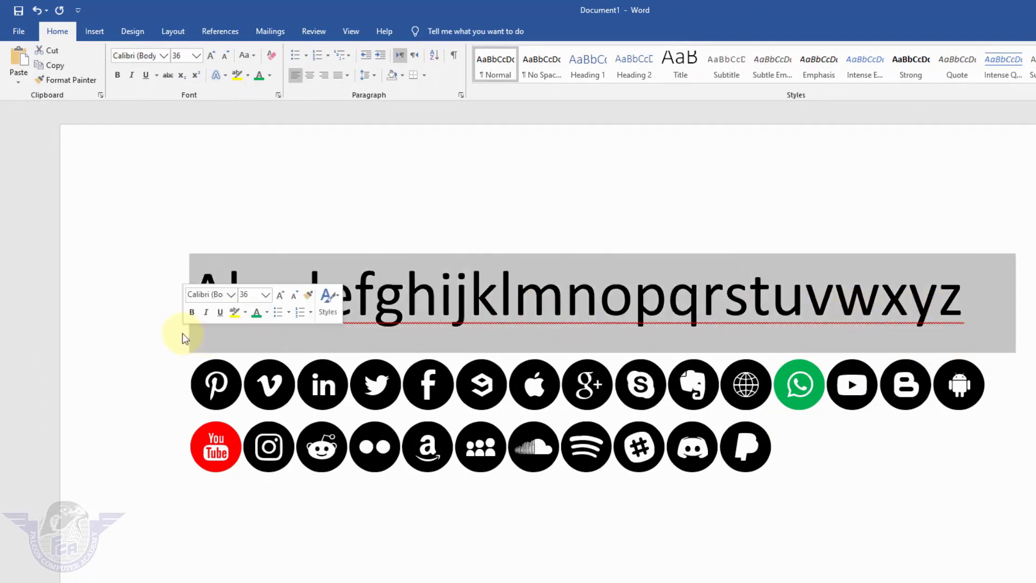
- Apply the Social Media font to the lowercase alphabet line, rendering 26 circled icons at 36 pt
left_click(163, 56)
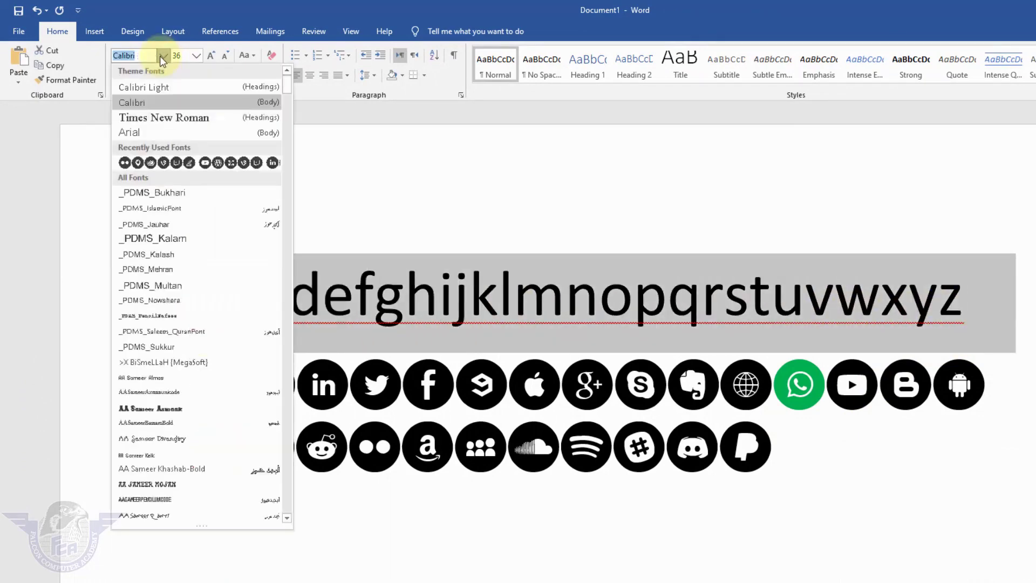
left_click(187, 160)
left_click(468, 464)
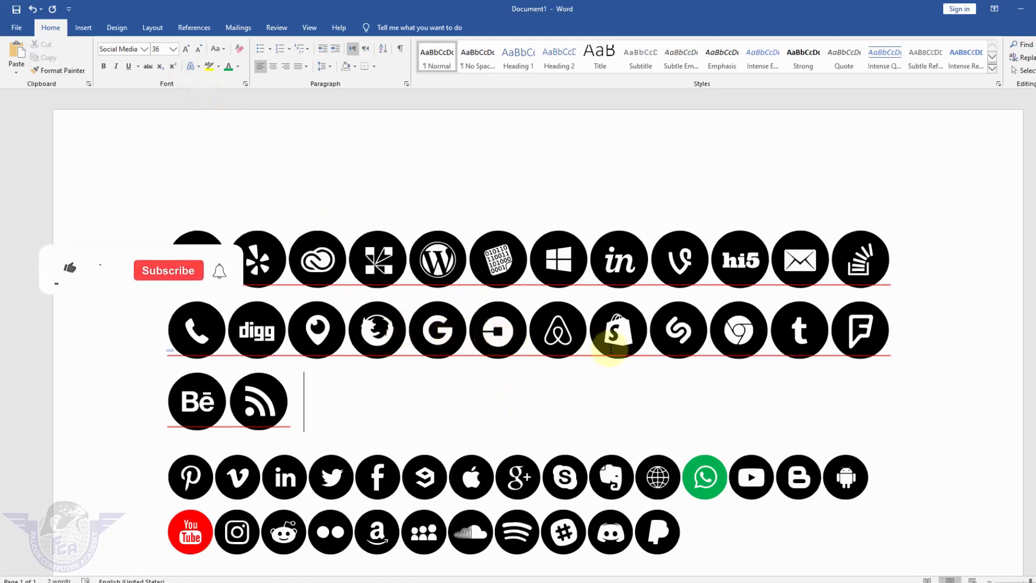
- Insert the Skype glyph from the Social Media Circled font on a new line below the icons
scroll(600, 370, "down", 3)
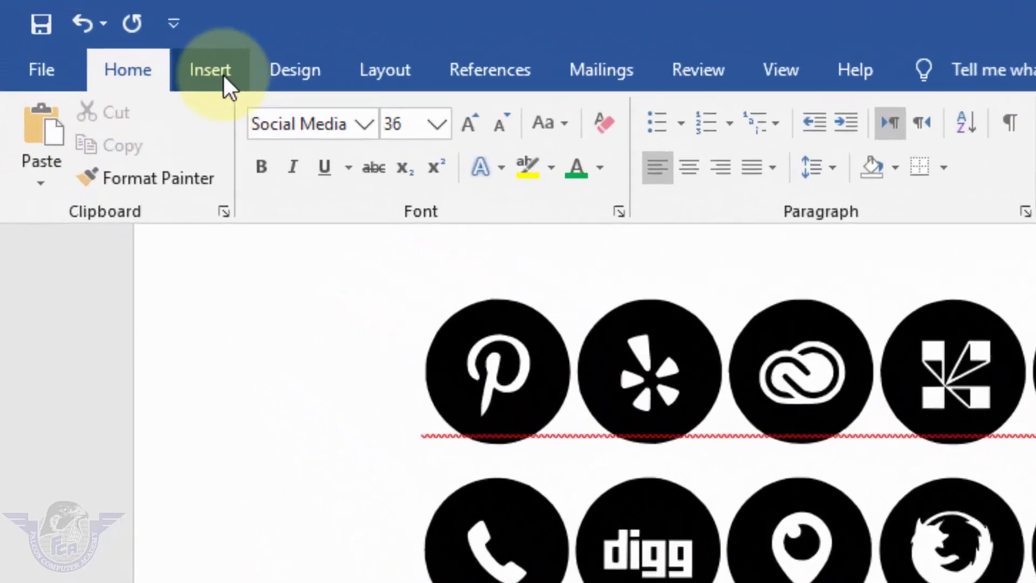
left_click(223, 75)
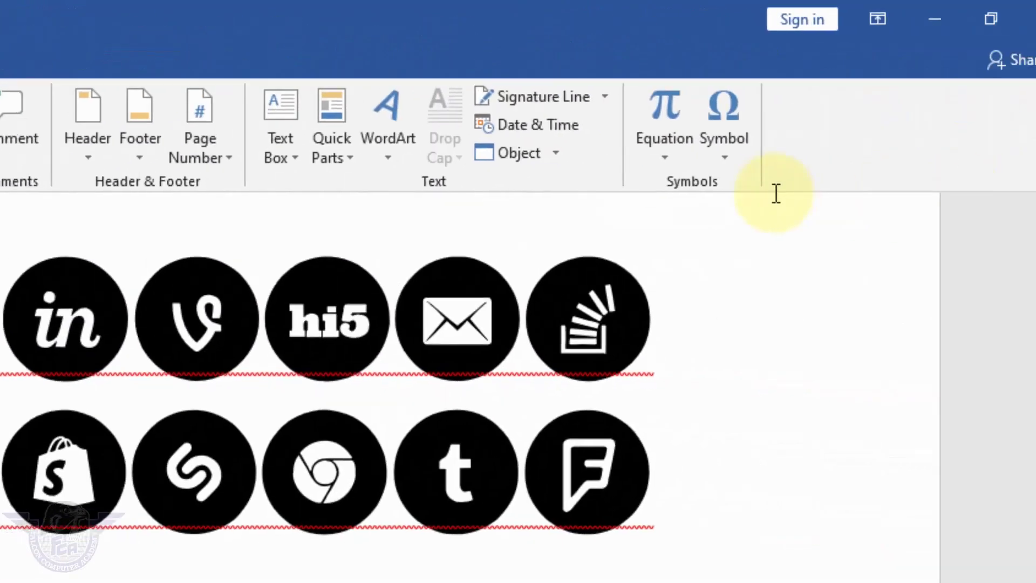
left_click(689, 157)
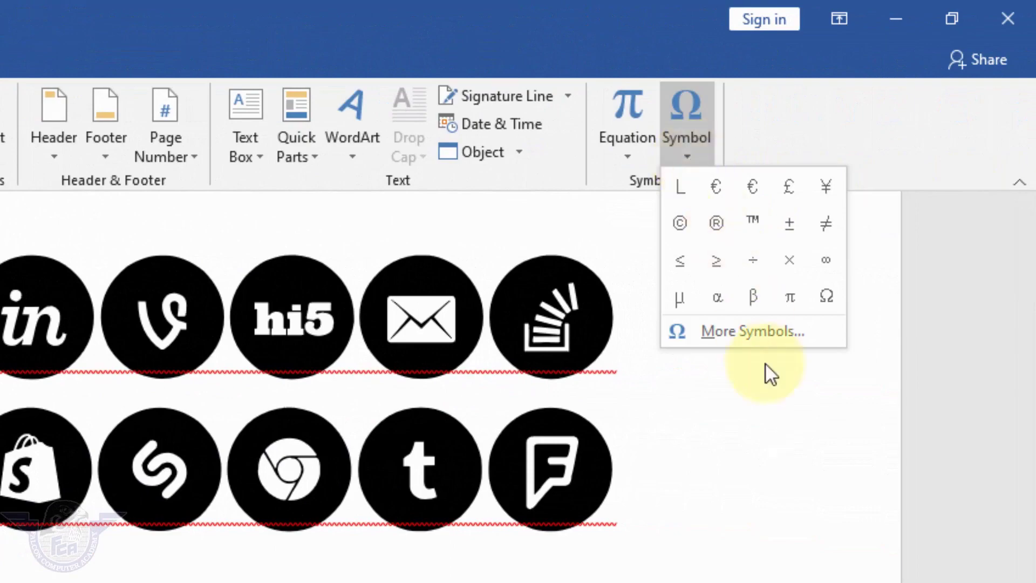
left_click(763, 324)
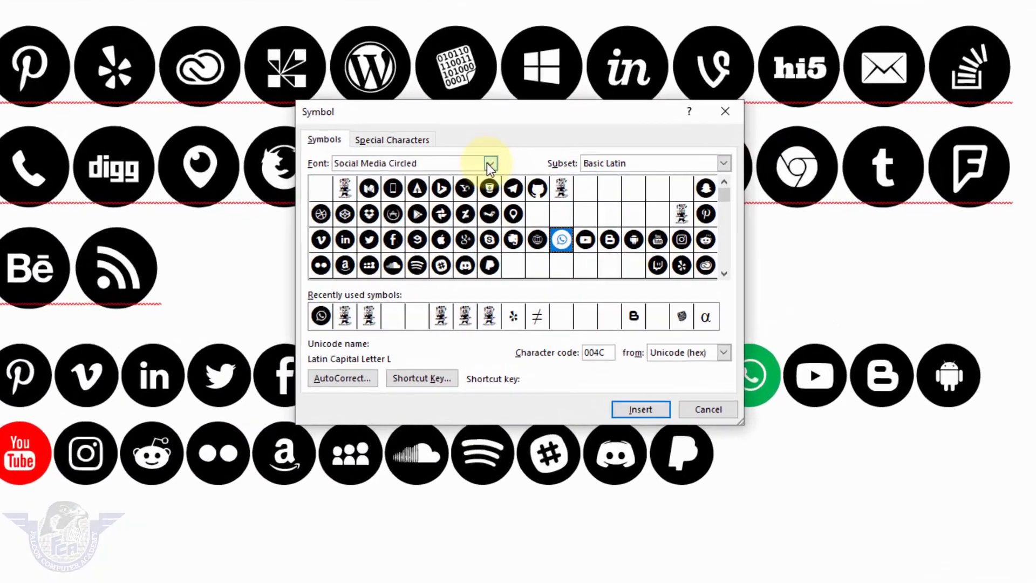
left_click(490, 163)
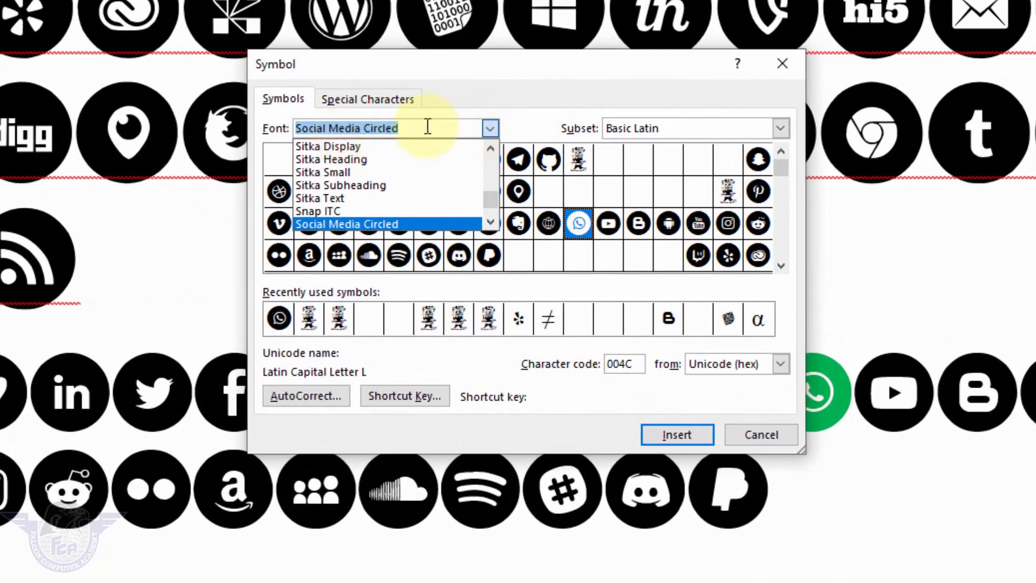
left_click(357, 223)
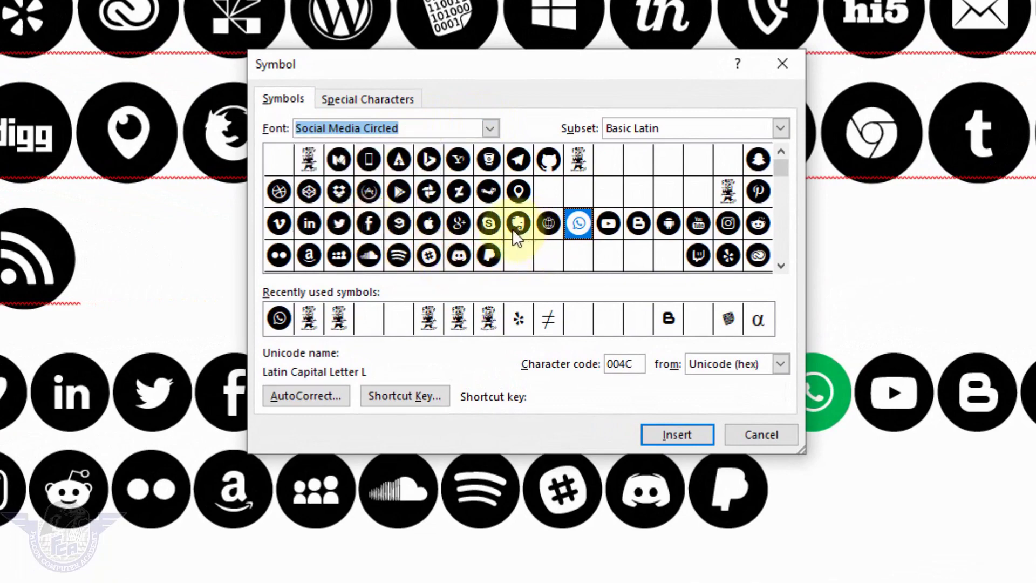
left_click(491, 226)
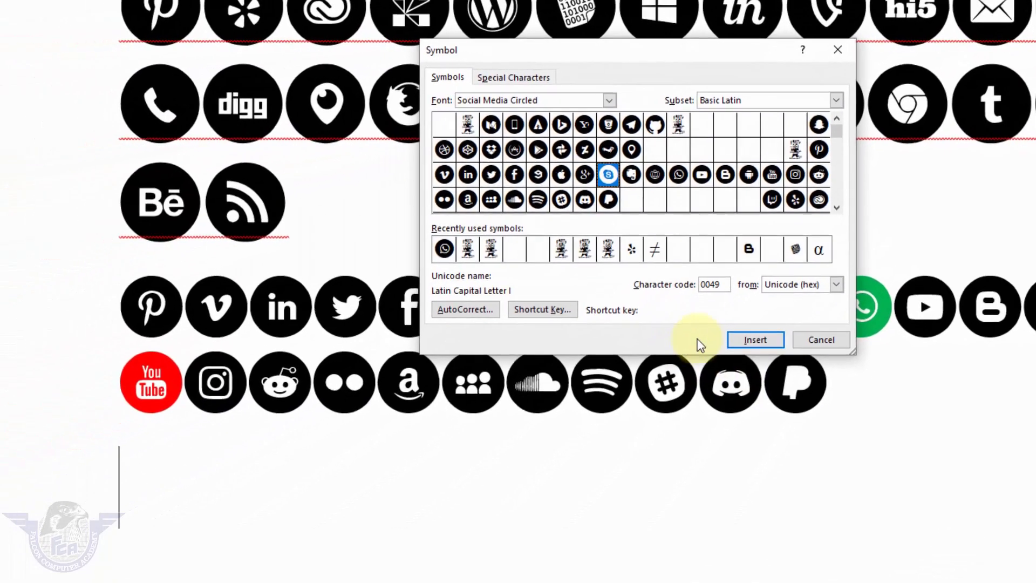
left_click(761, 337)
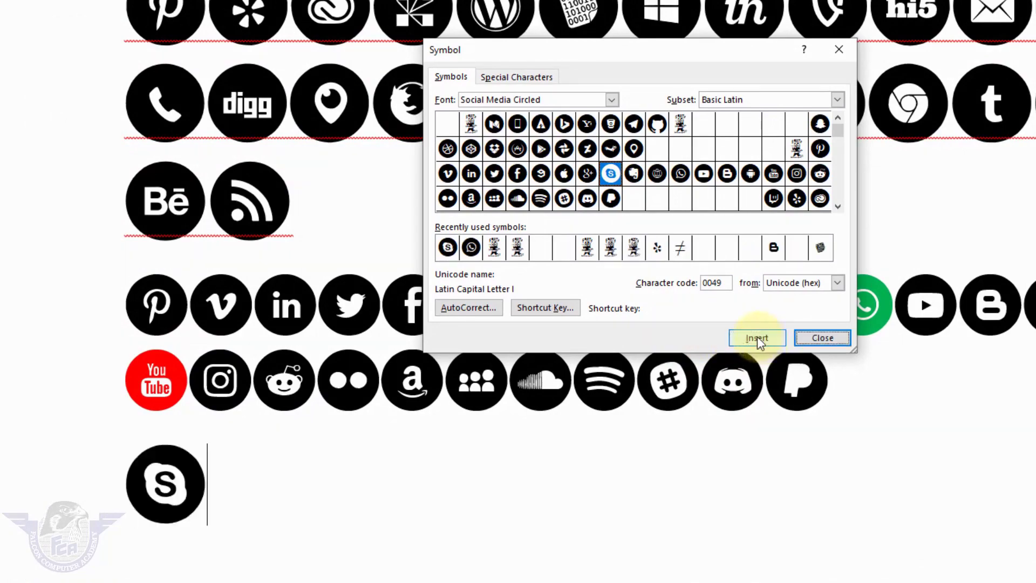
left_click(831, 338)
left_click(116, 485)
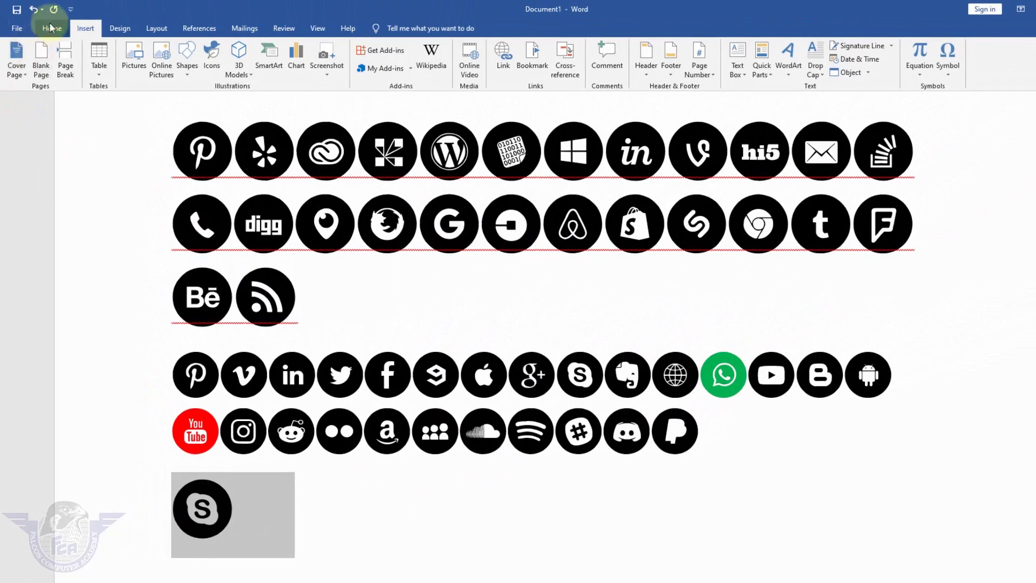
- Colour the lone Skype icon light blue using the Standard Colors in Font Color
left_click(50, 28)
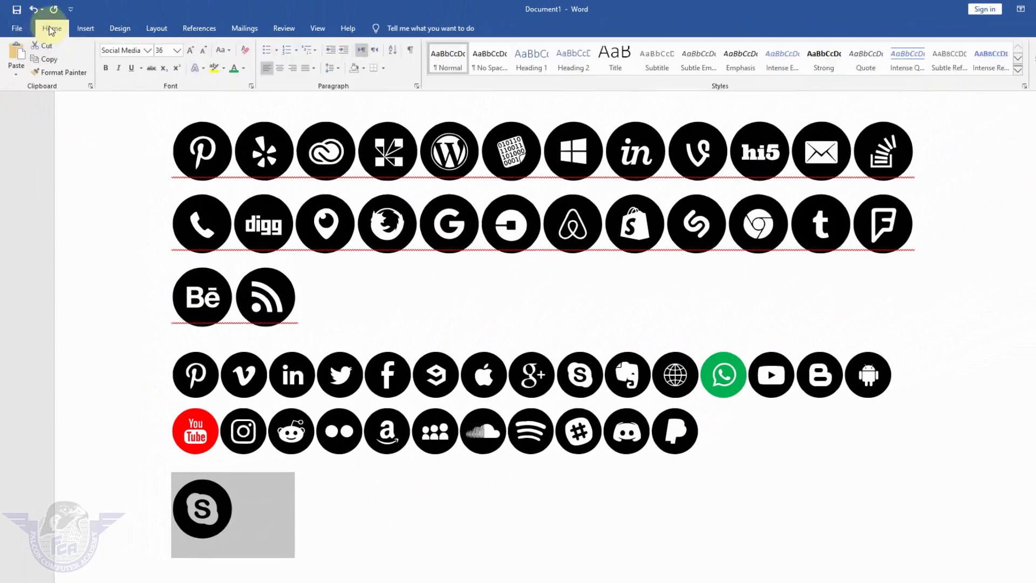
left_click(247, 71)
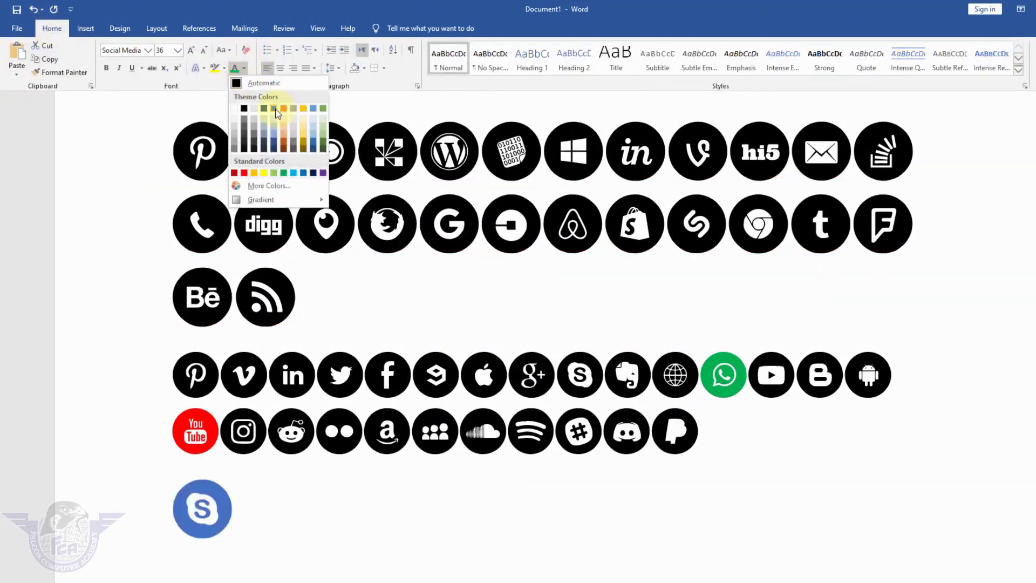
left_click(293, 172)
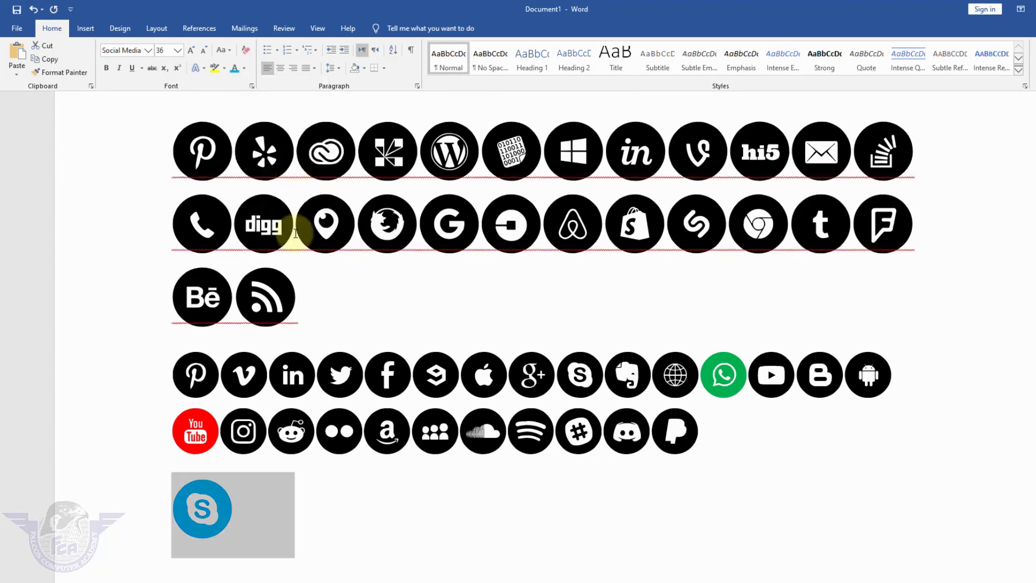
left_click(284, 487)
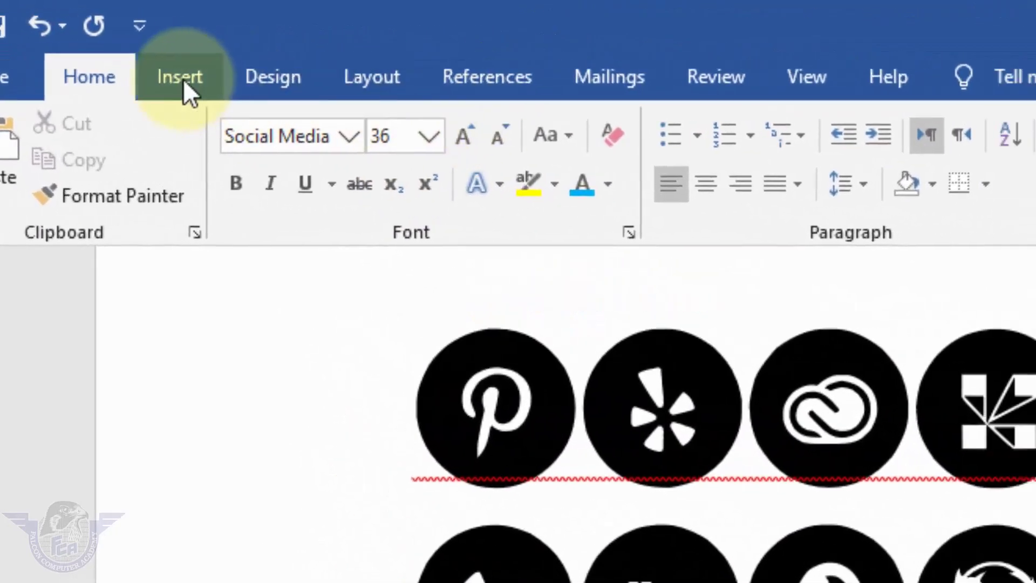
- Assign the keyboard shortcut Ctrl+1 to the circled YouTube symbol
left_click(183, 79)
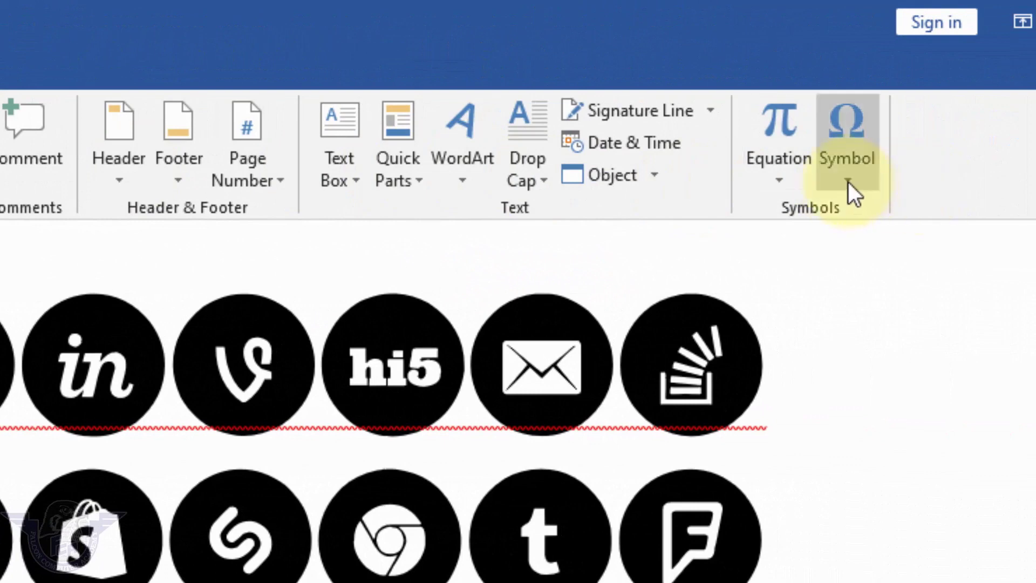
left_click(848, 182)
left_click(915, 389)
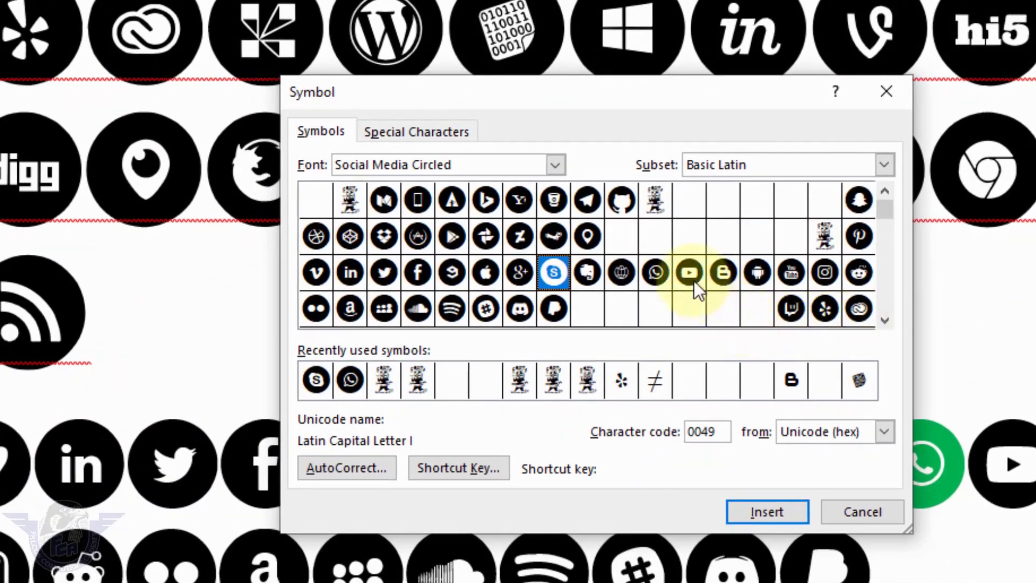
left_click(691, 277)
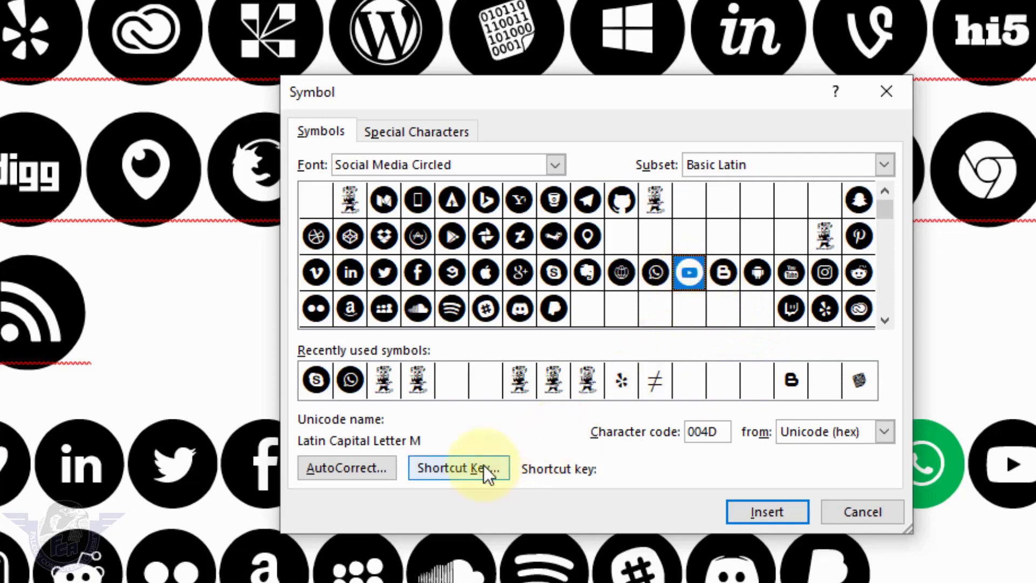
left_click(460, 468)
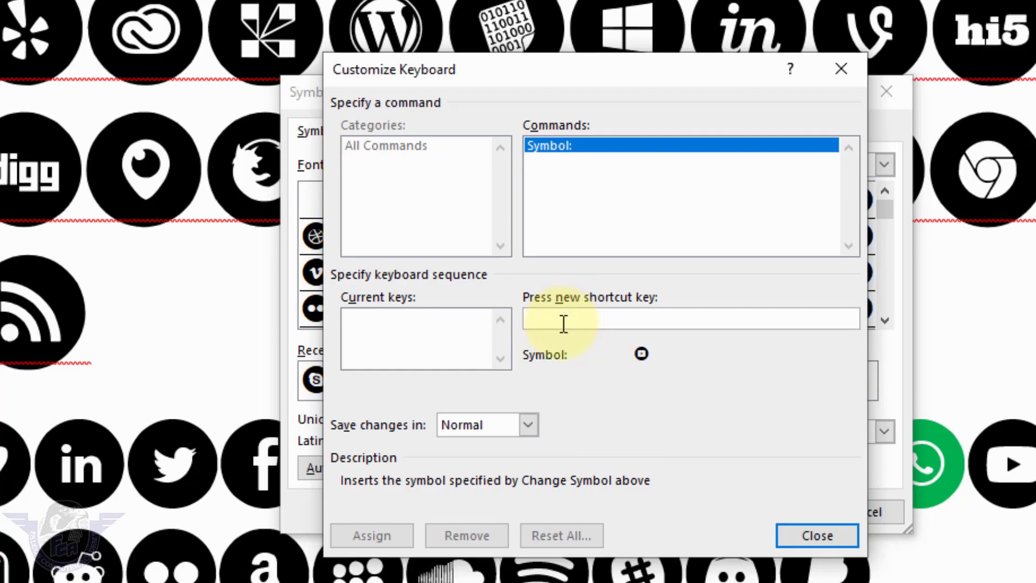
key("ctrl+1")
left_click(372, 535)
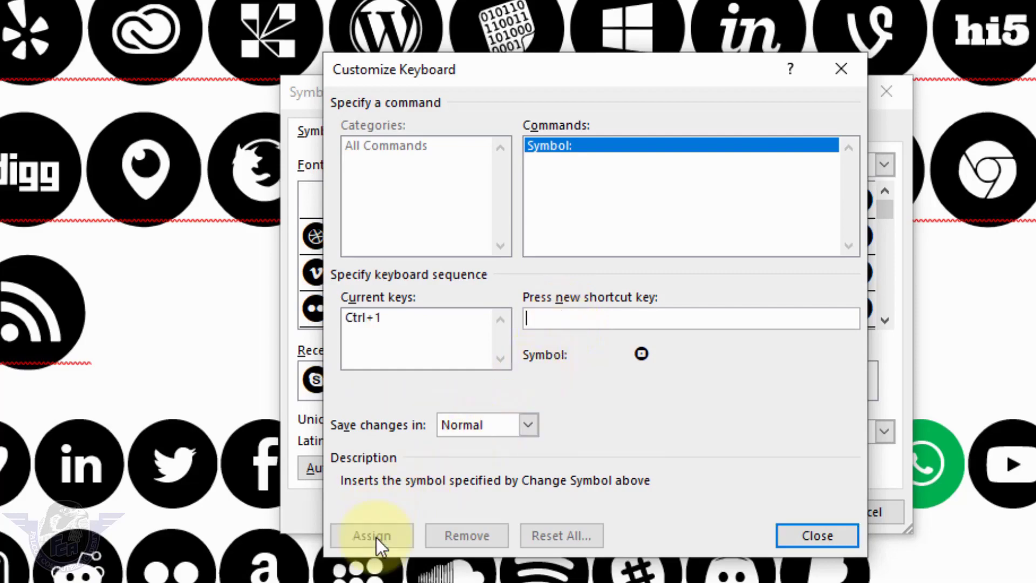
left_click(810, 520)
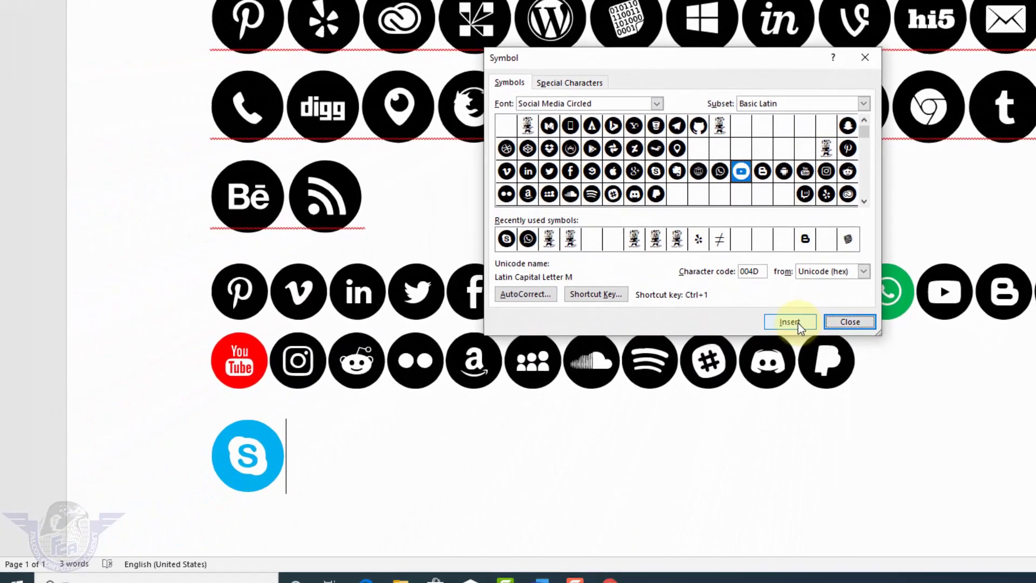
left_click(851, 321)
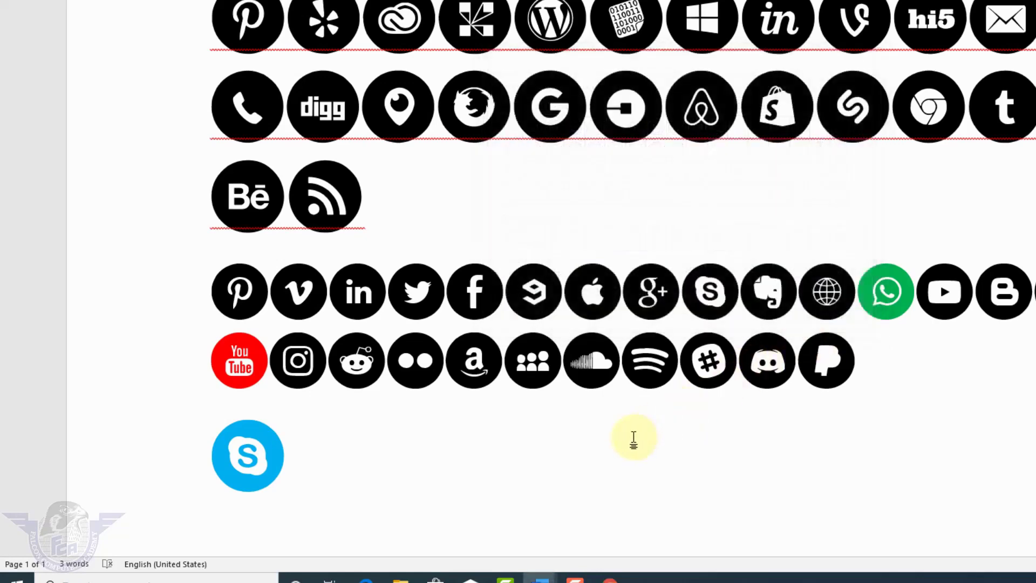
- Use Ctrl+1 to add a YouTube icon beside Skype and two more on new lines
key("ctrl+1")
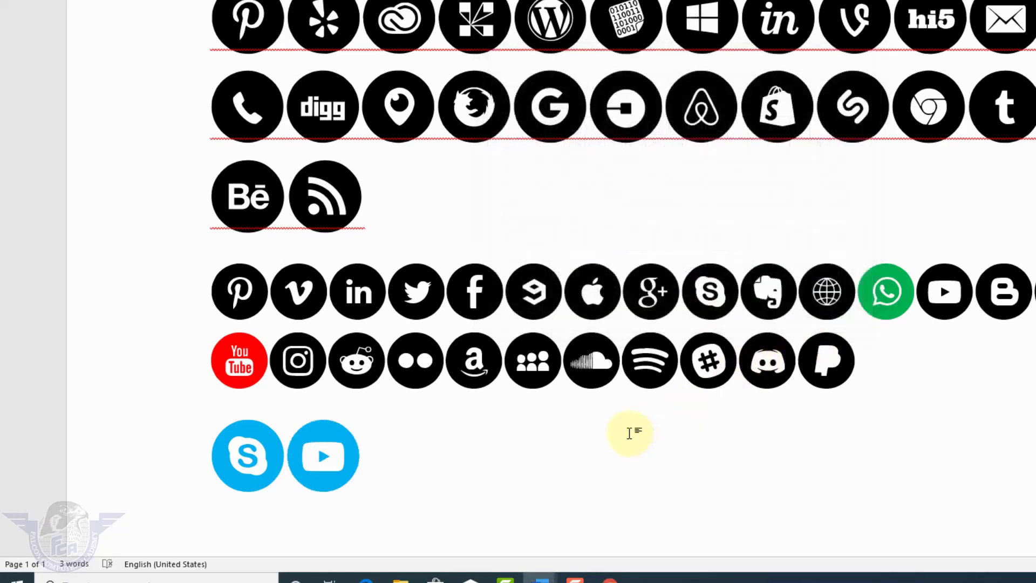
scroll(629, 433, "down", 1)
scroll(629, 433, "down", 2)
key("ctrl+1")
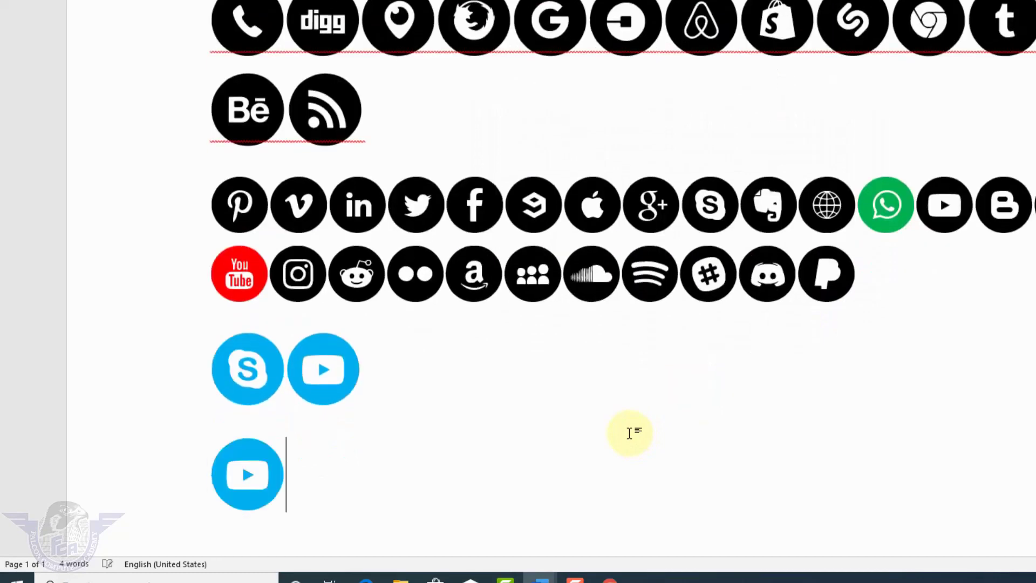
key("Return")
key("ctrl+1")
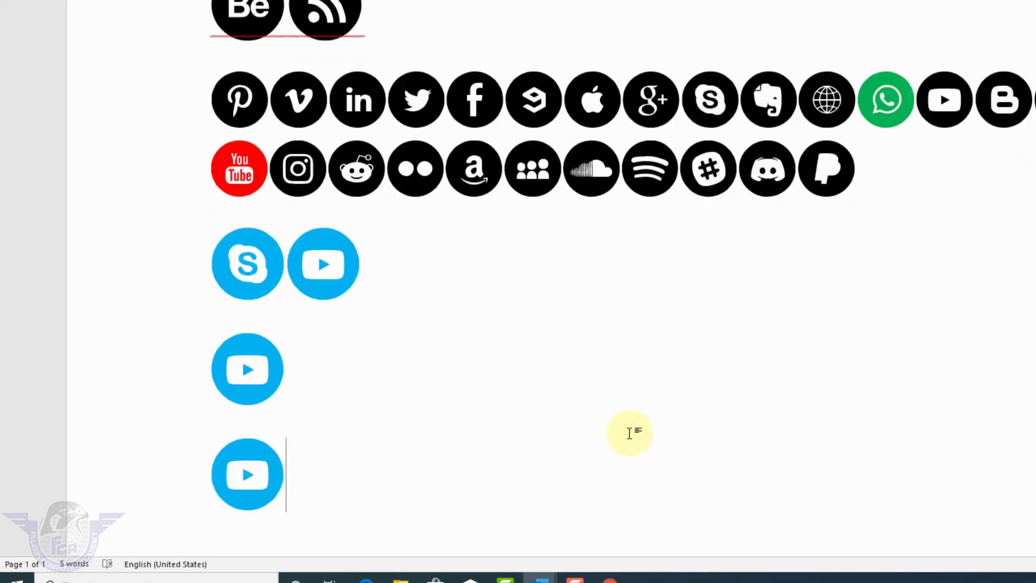
- Change the middle YouTube icon's font colour to Red
left_click(205, 372)
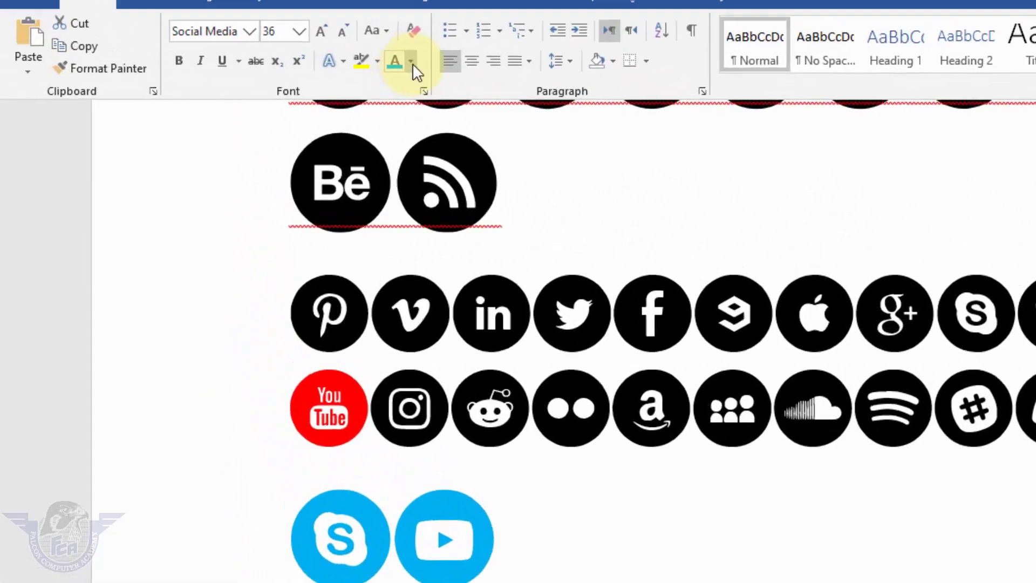
left_click(412, 64)
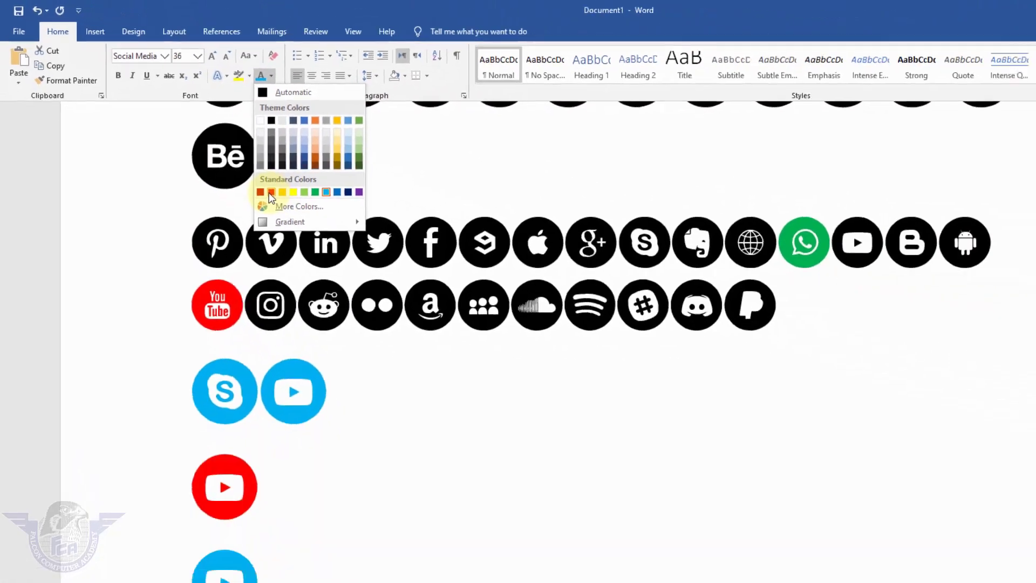
left_click(439, 310)
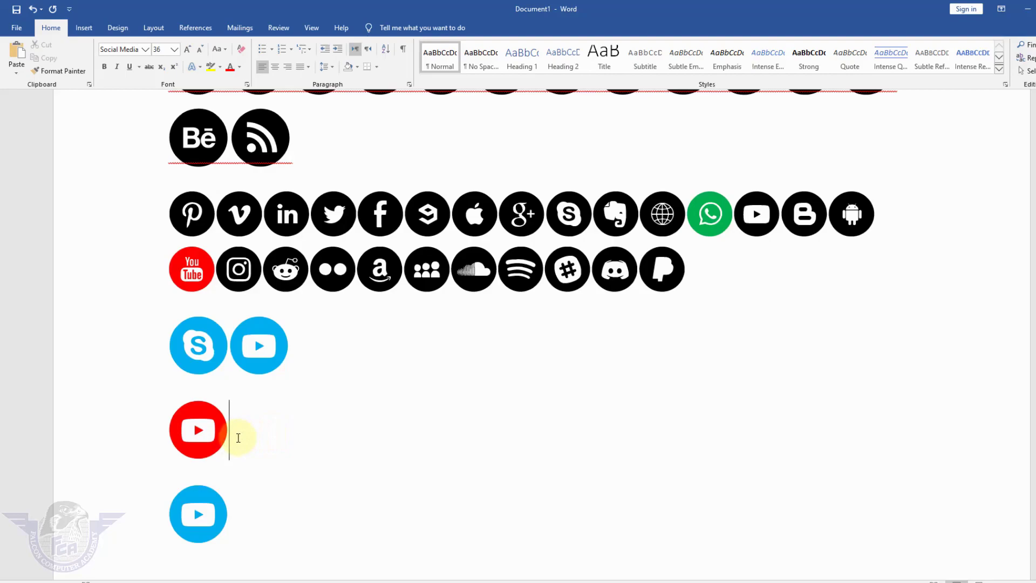
- Cut the red YouTube icon and paste it back as a Picture (Enhanced Metafile)
triple_click(238, 437)
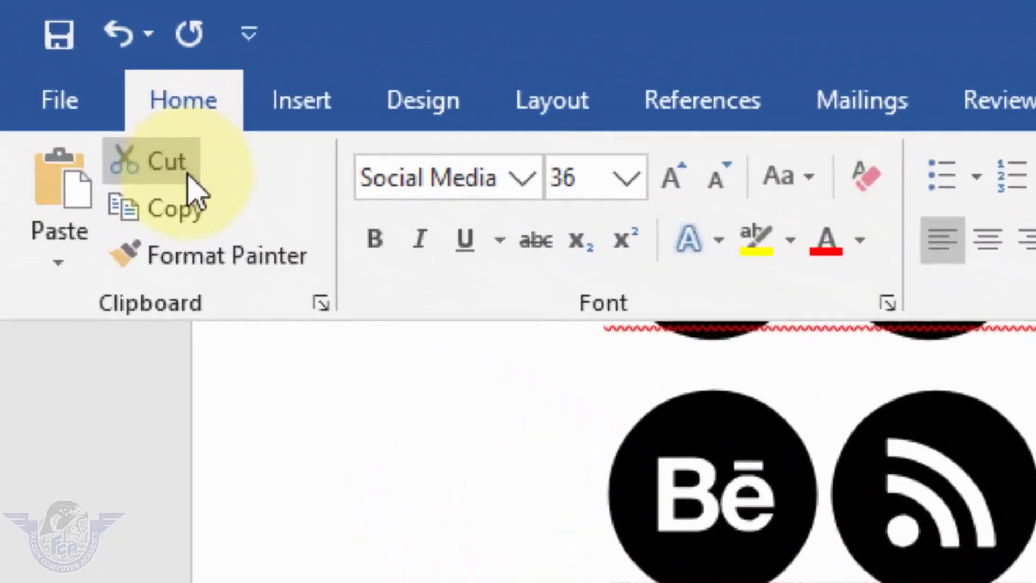
left_click(43, 44)
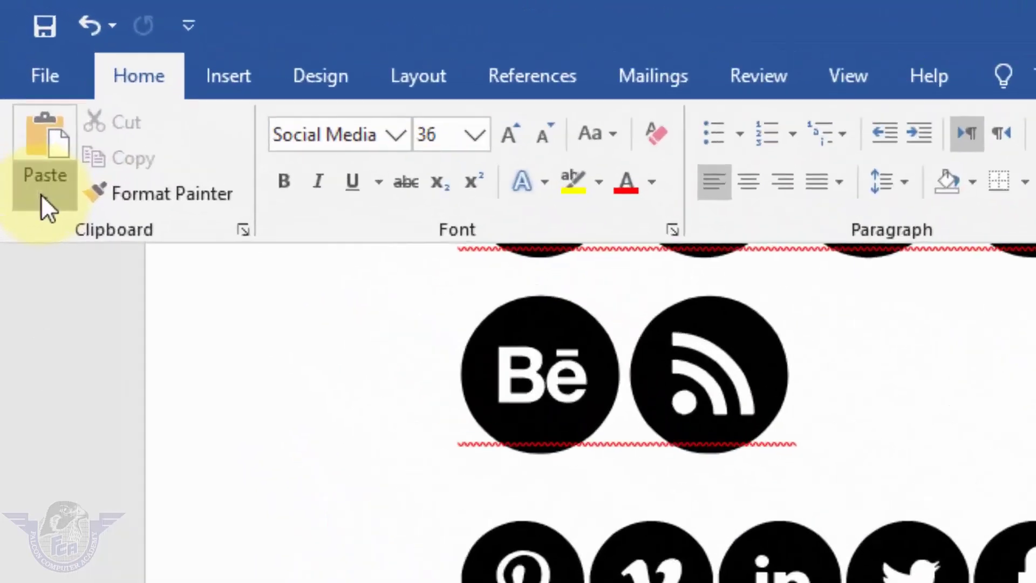
left_click(23, 106)
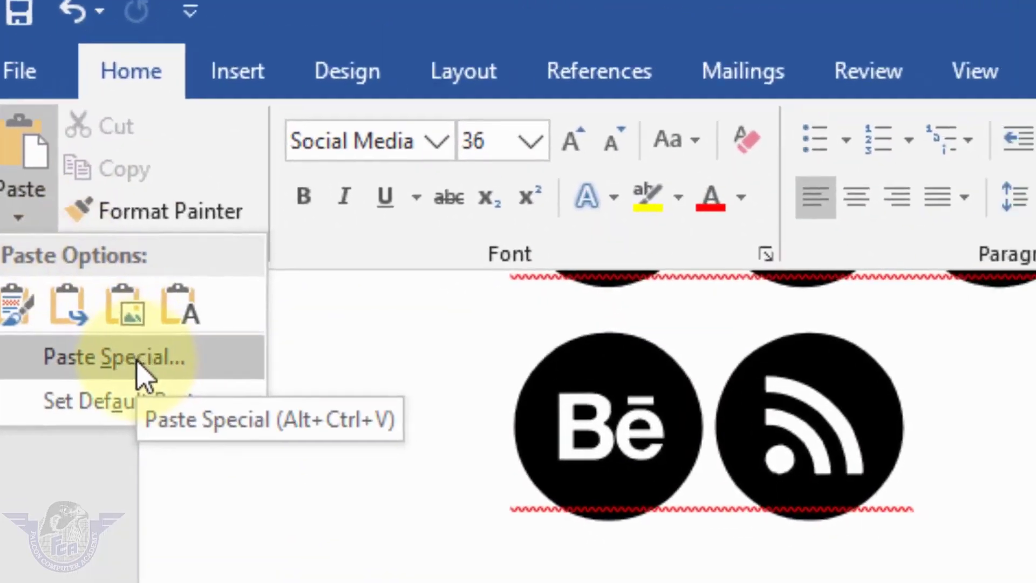
left_click(175, 388)
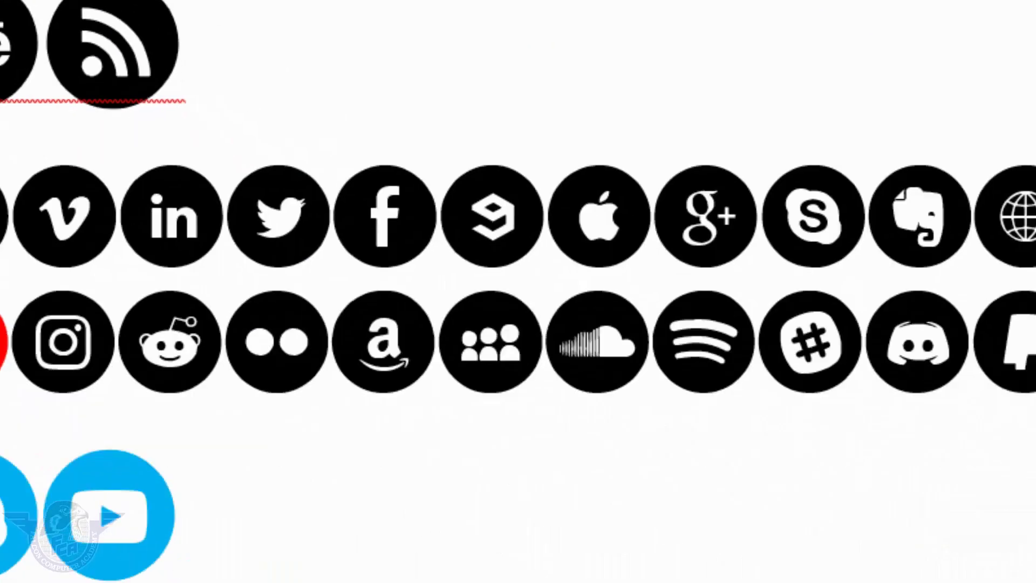
left_click(377, 182)
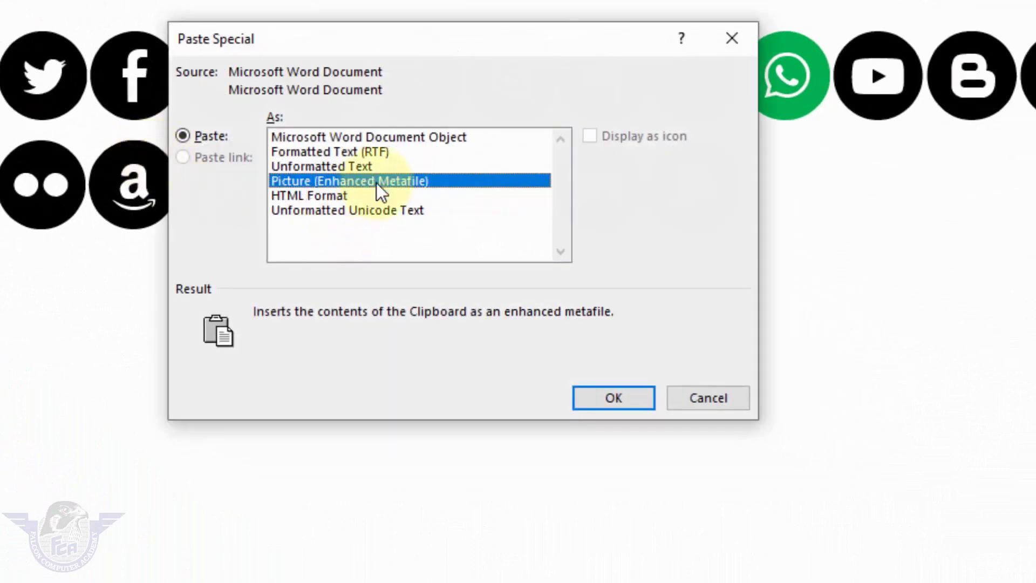
left_click(607, 396)
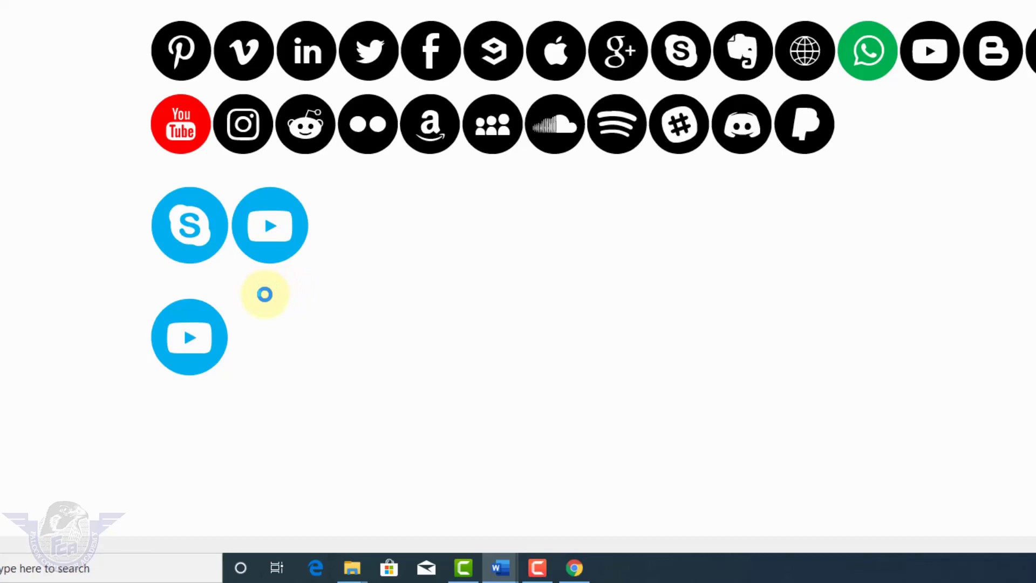
left_click(217, 343)
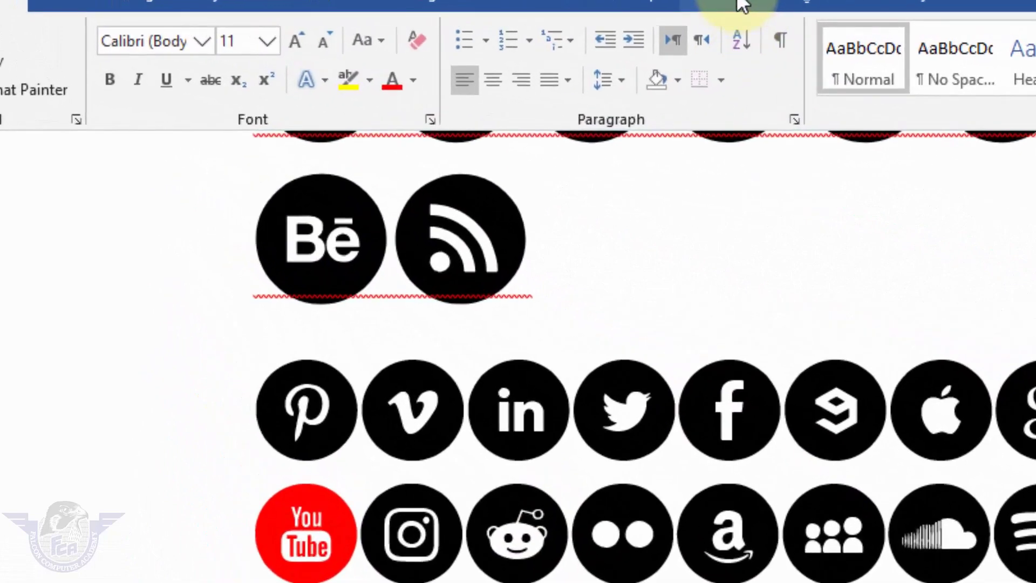
- Crop the red YouTube picture to the icon, 0.6" by 0.56", and wrap it In Front of Text
left_click(740, 4)
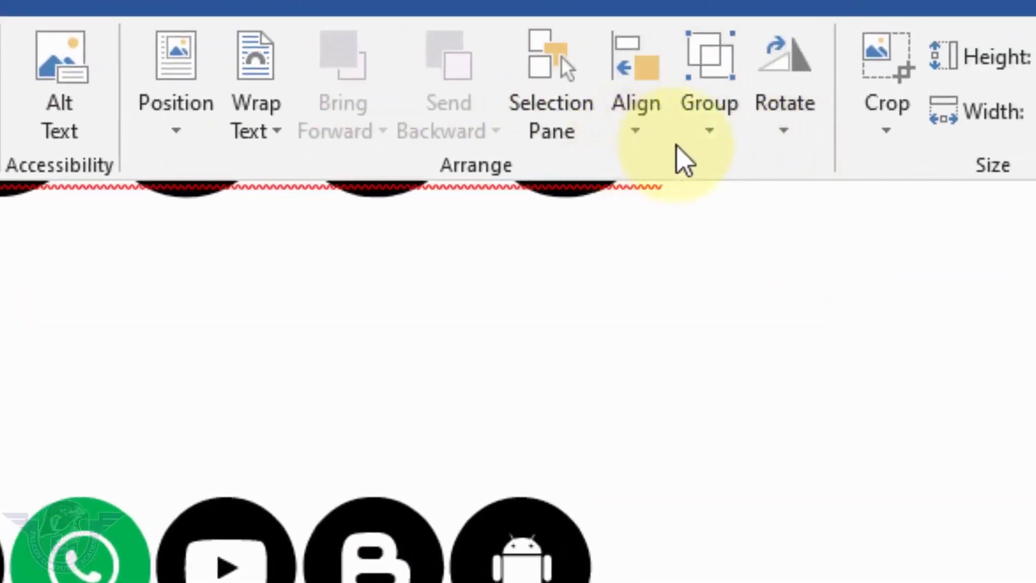
left_click(886, 130)
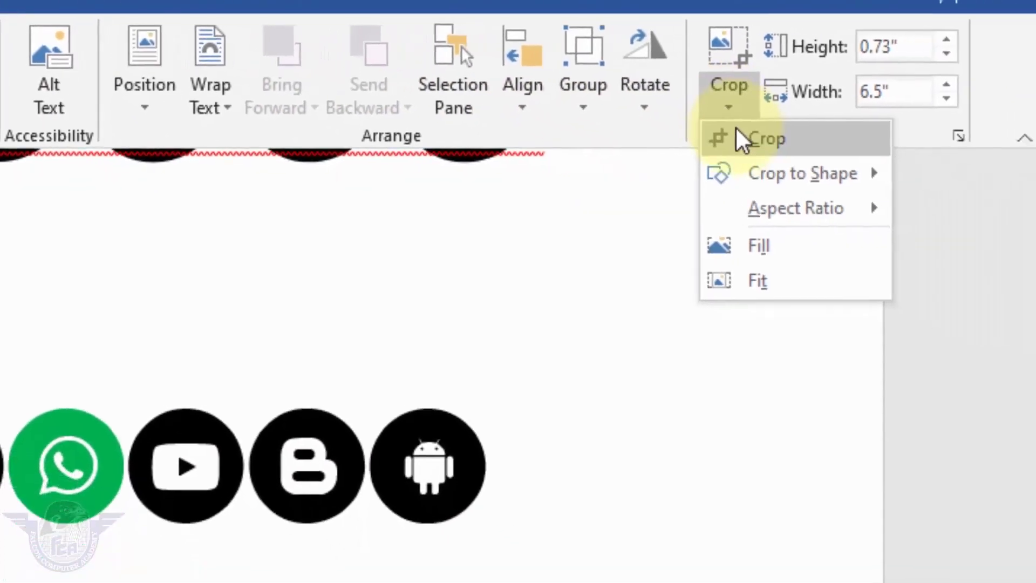
left_click(732, 137)
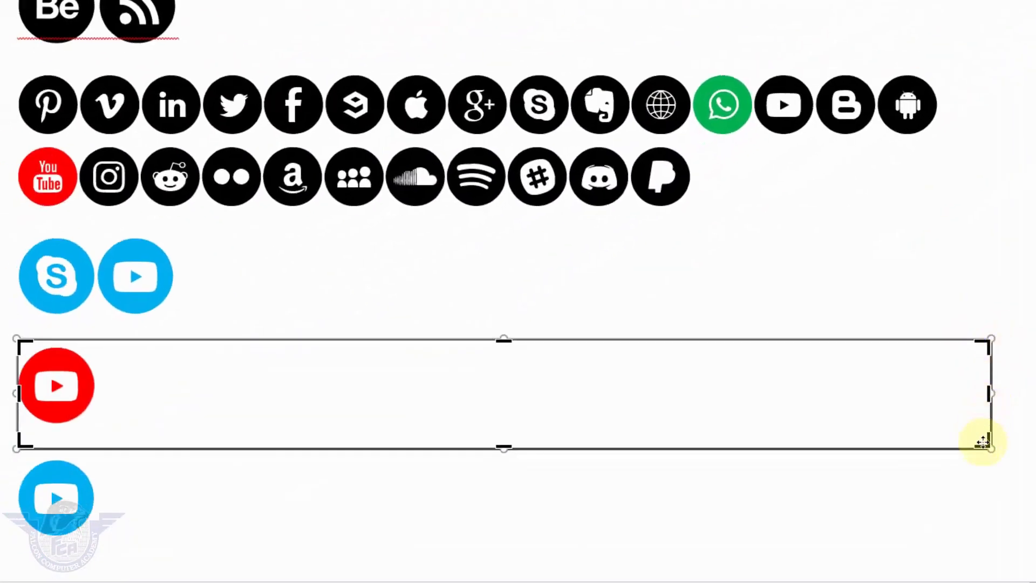
left_click_drag(986, 446, 102, 429)
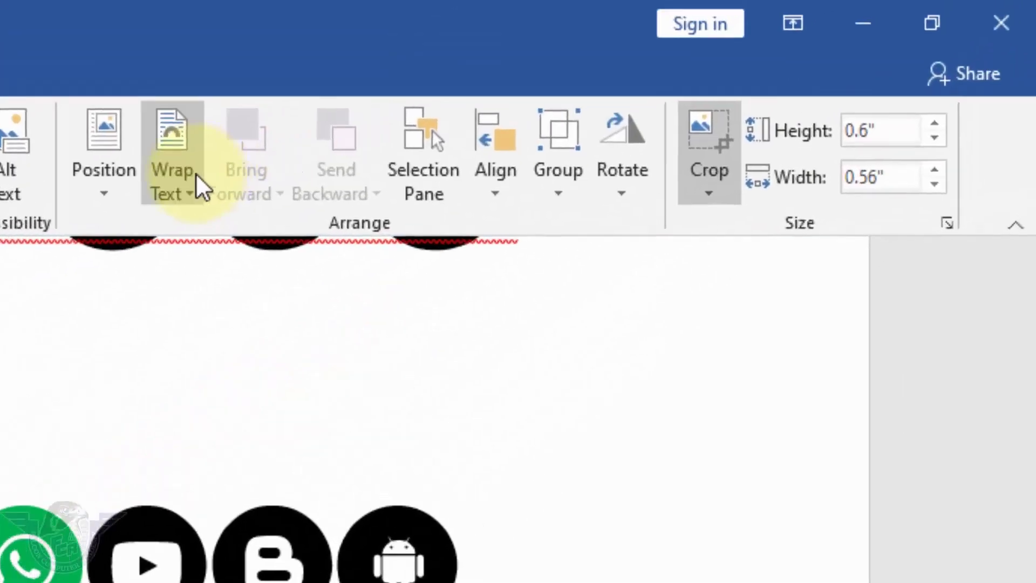
left_click(444, 59)
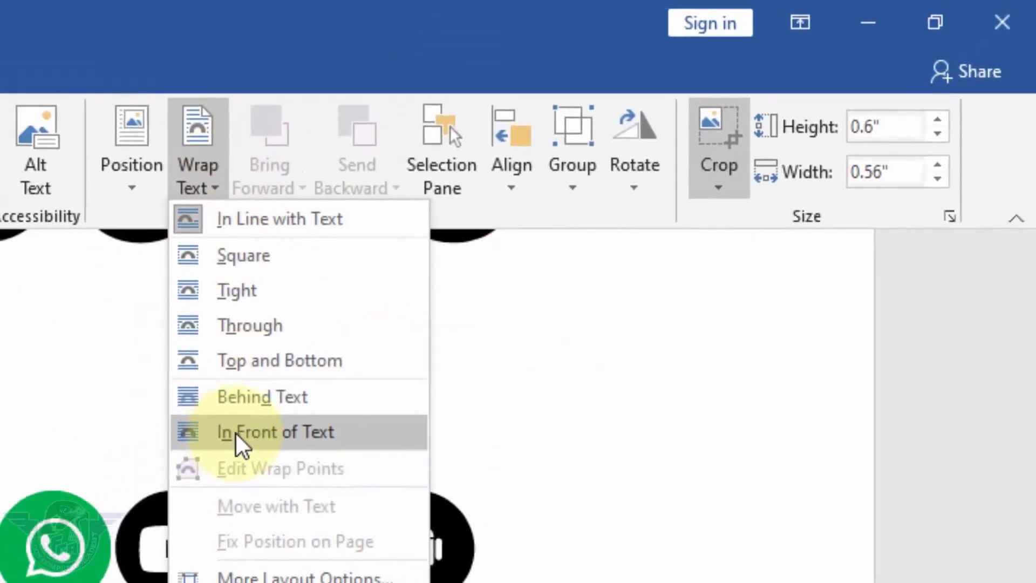
left_click(203, 454)
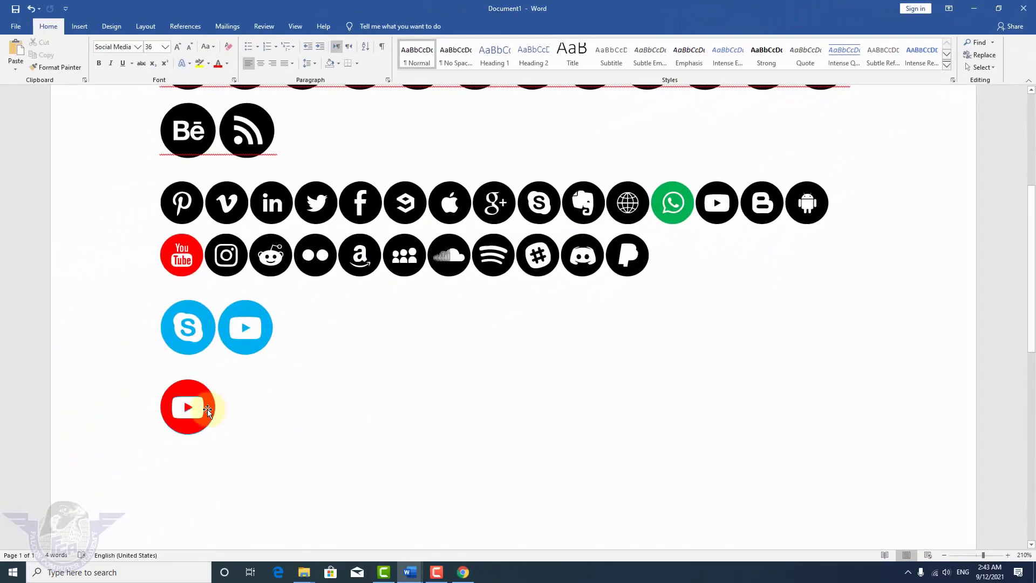
- Drag the red YouTube picture to the right, beside the blue YouTube icons
left_click(201, 420)
mouse_move(407, 403)
left_mouse_down()
mouse_move(718, 334)
mouse_move(536, 373)
left_mouse_up()
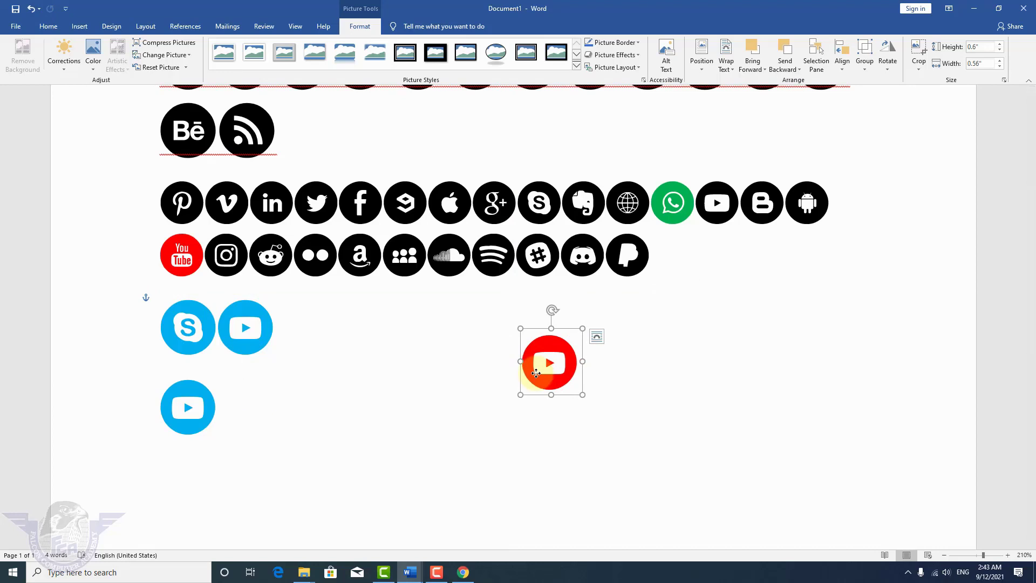
scroll(505, 407, "up", 1)
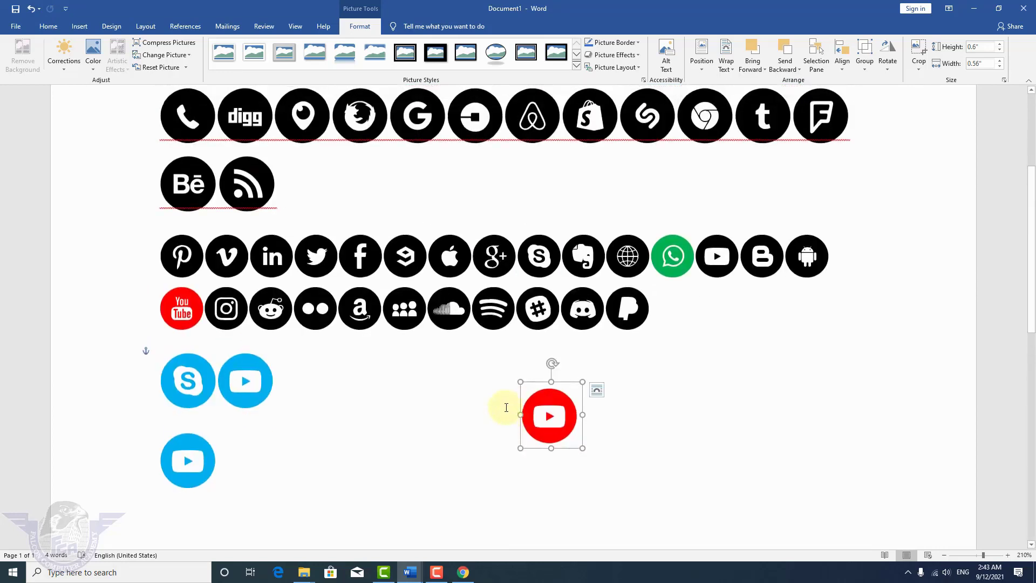